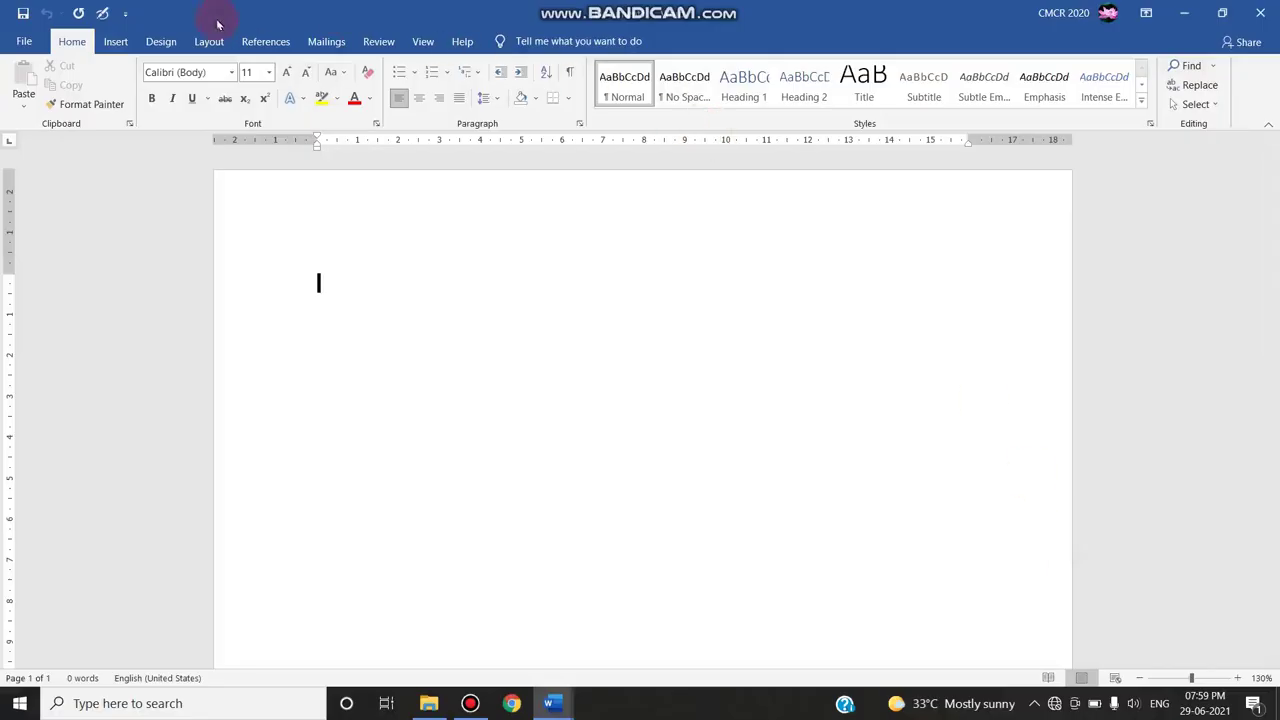
Insert a table with three columns and four rows
left_click(121, 44)
left_click(118, 100)
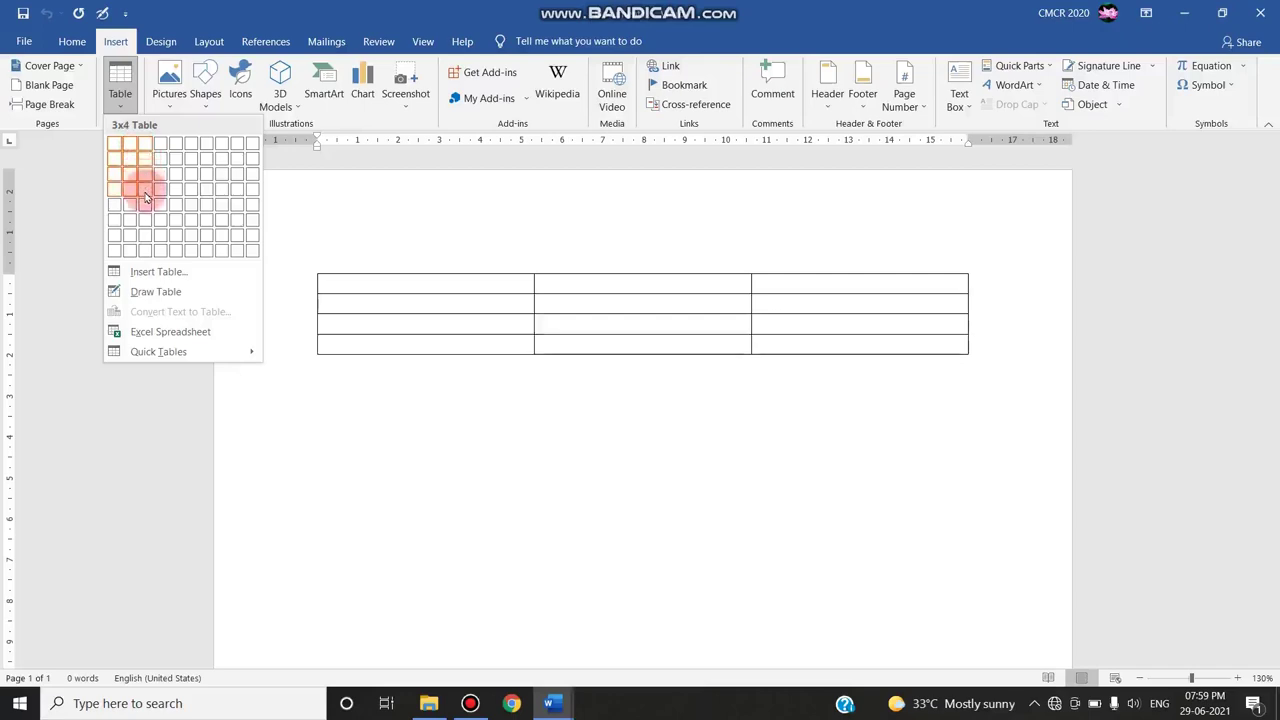
left_click(145, 196)
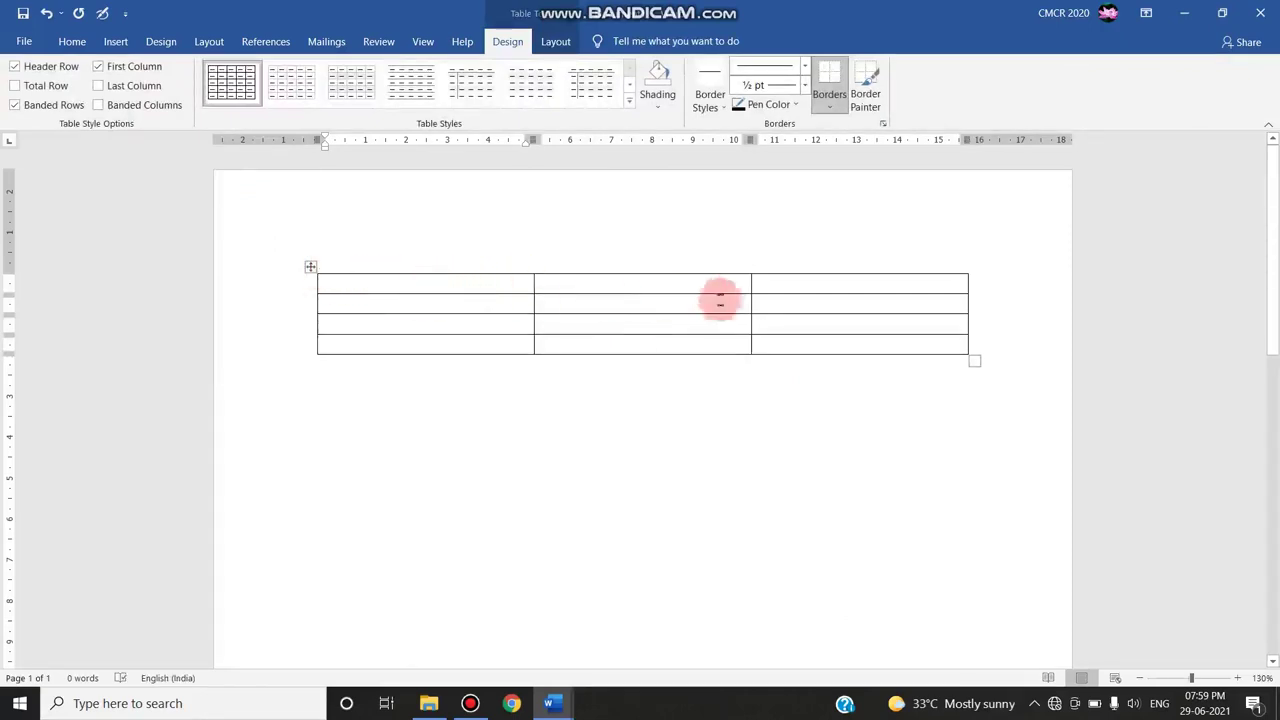
Enter 10 and 25 in the first two cells of the top row
left_click(853, 290)
right_click(853, 290)
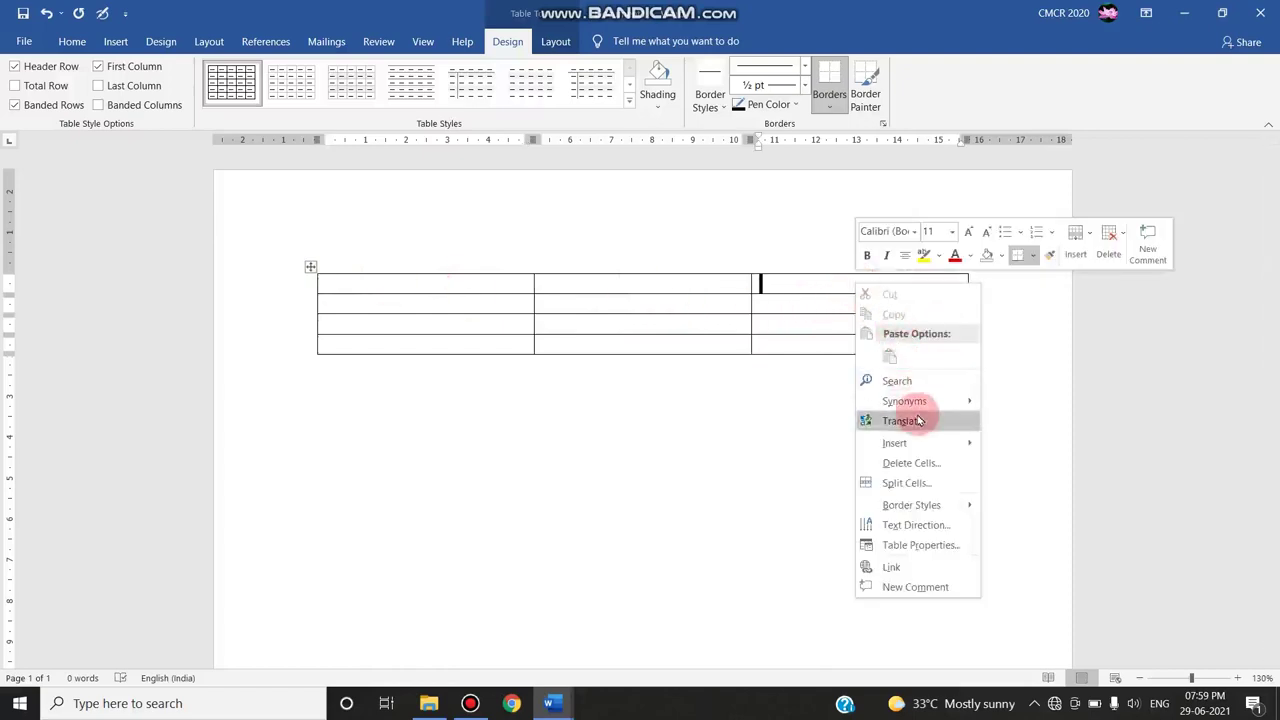
left_click(384, 288)
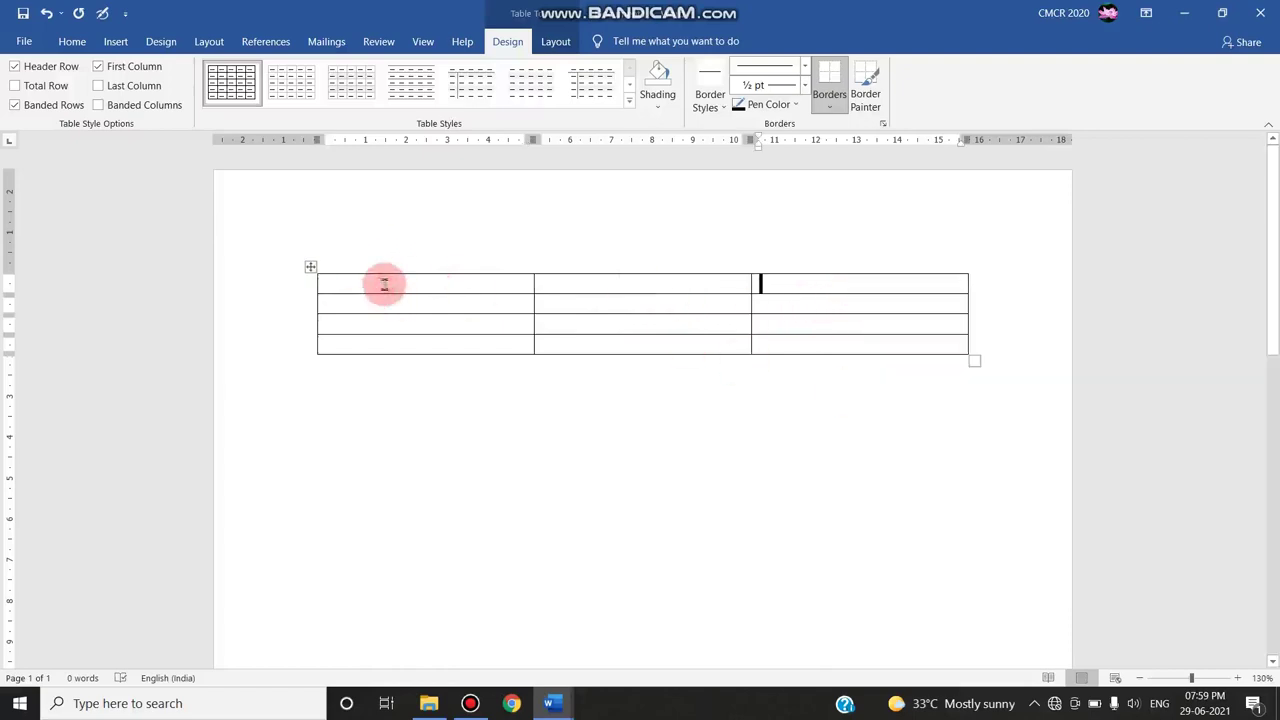
left_click(448, 283)
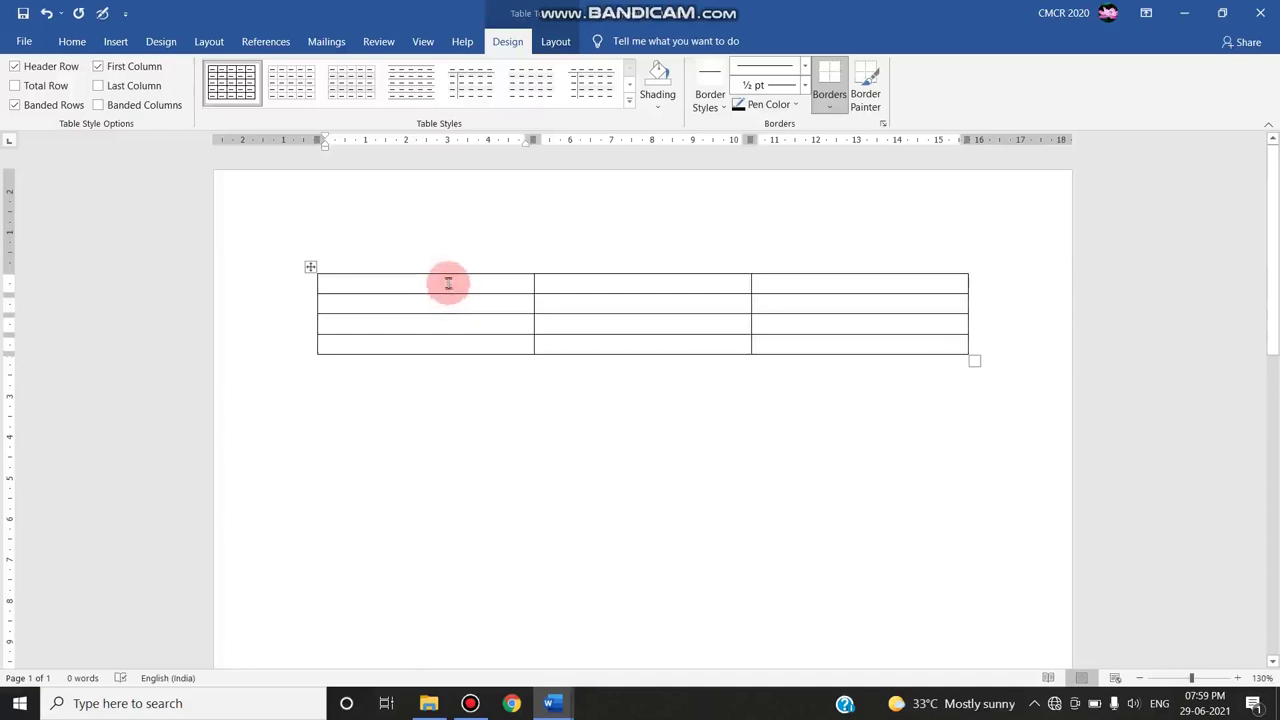
type("10")
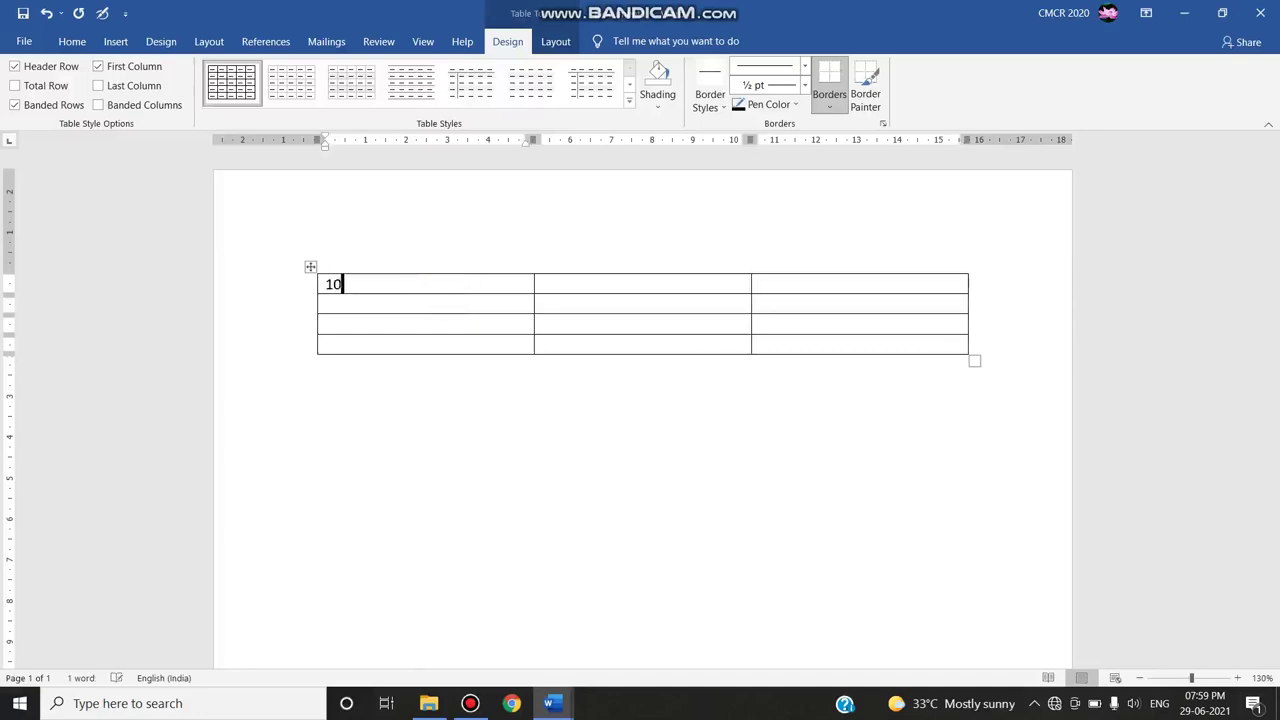
left_click(572, 283)
type("25")
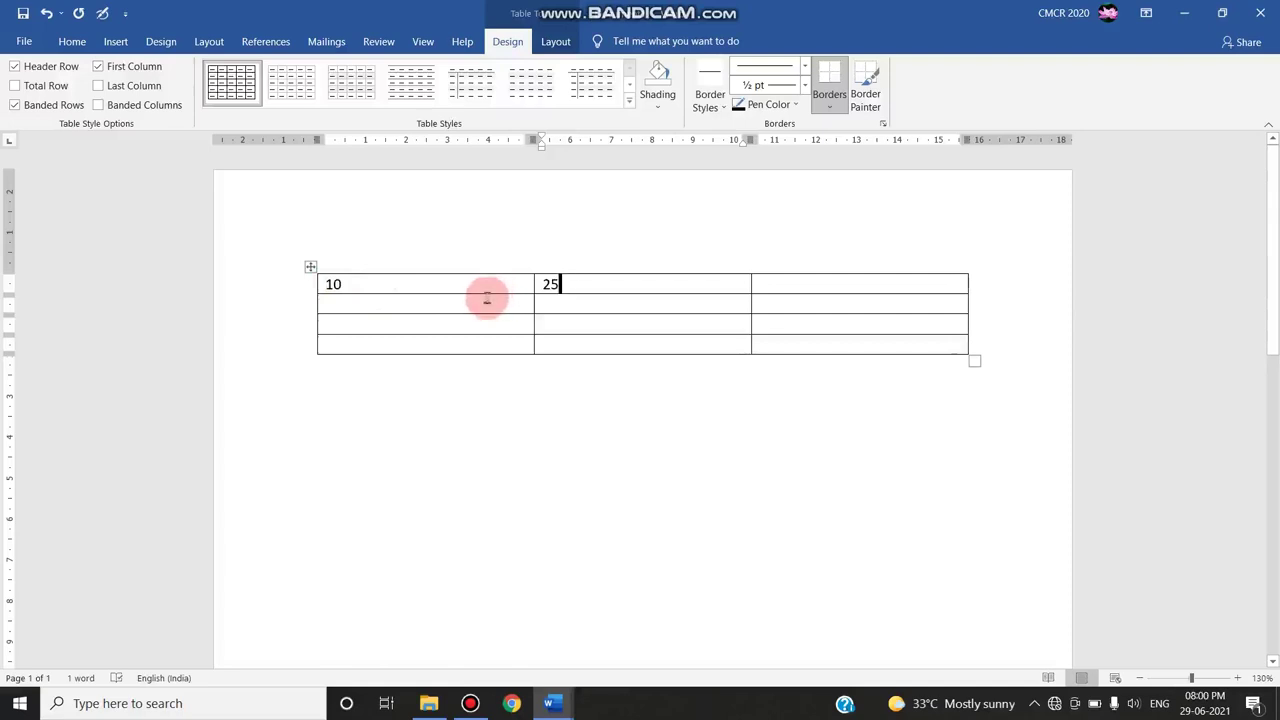
left_click(771, 278)
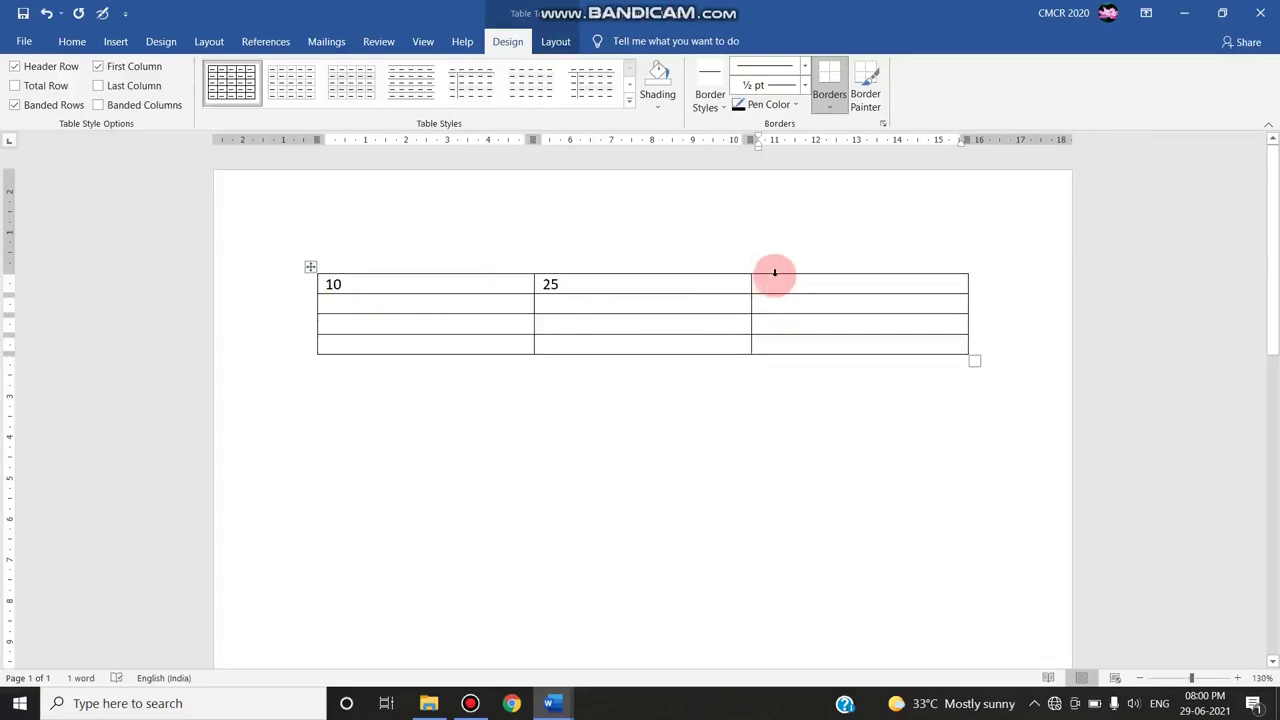
Put a =SUM(LEFT) formula in the top-right cell so it shows 35
left_click(554, 41)
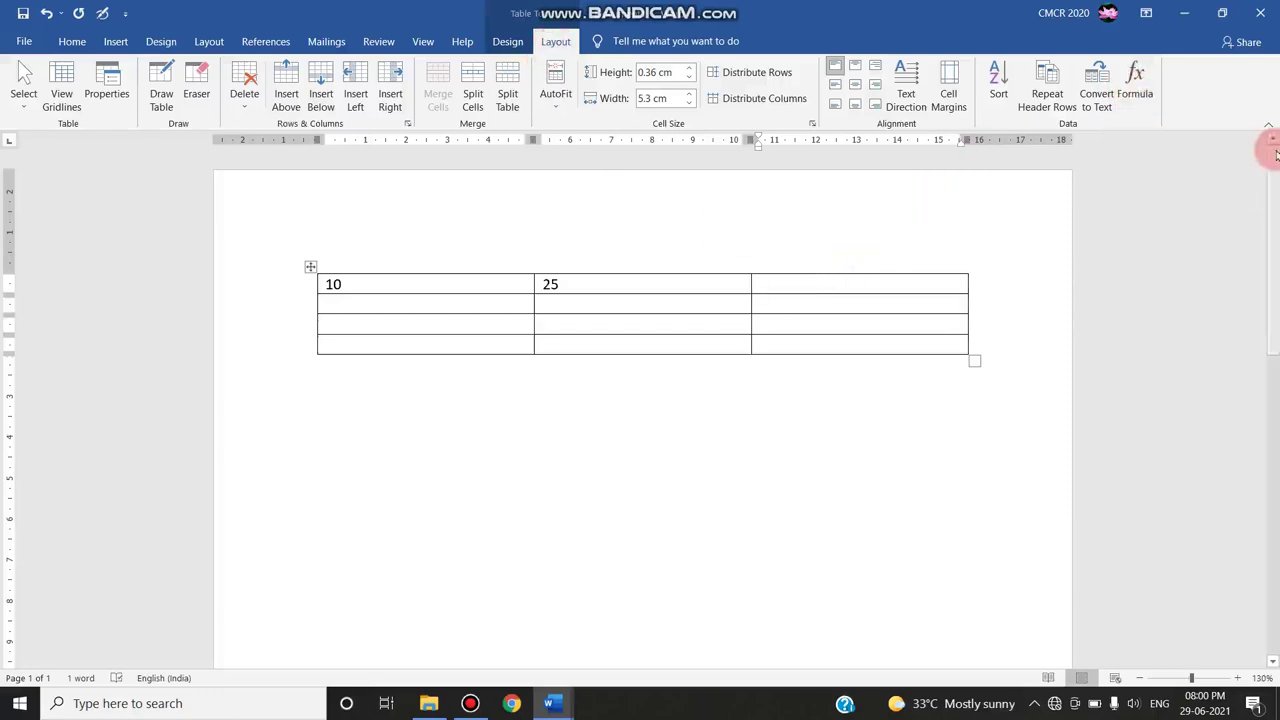
left_click(1140, 80)
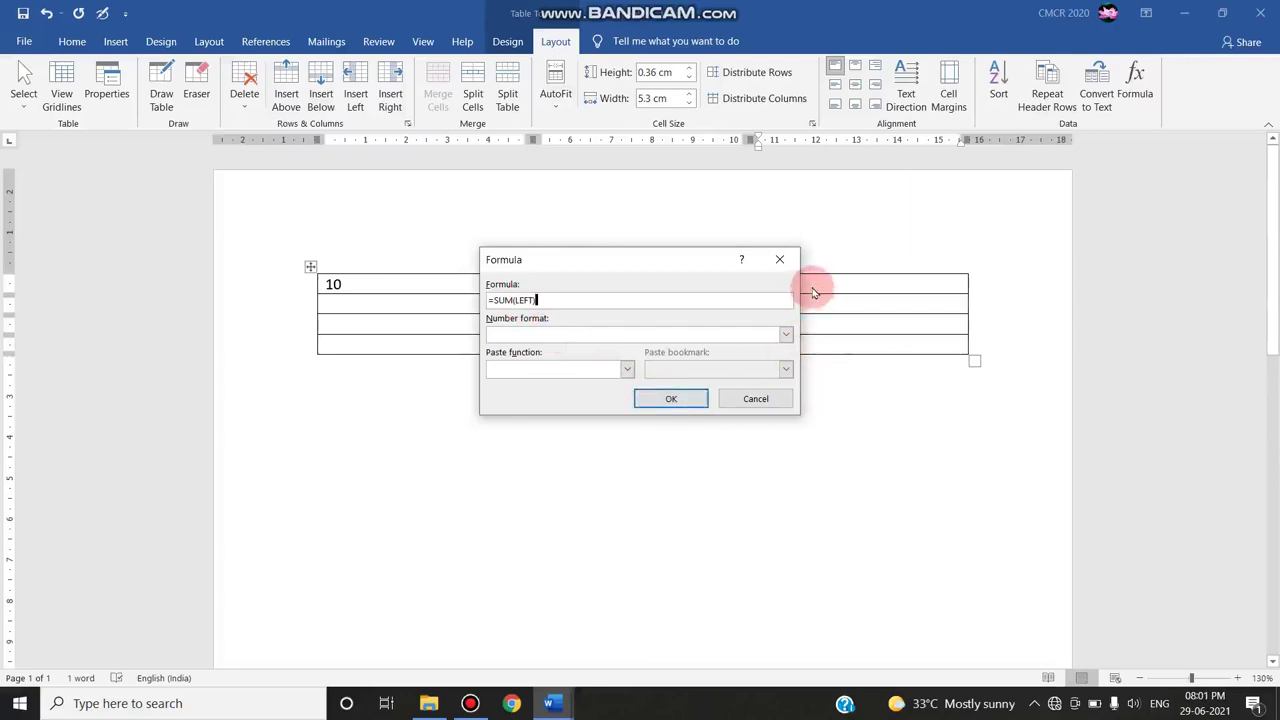
left_click_drag(651, 257, 662, 396)
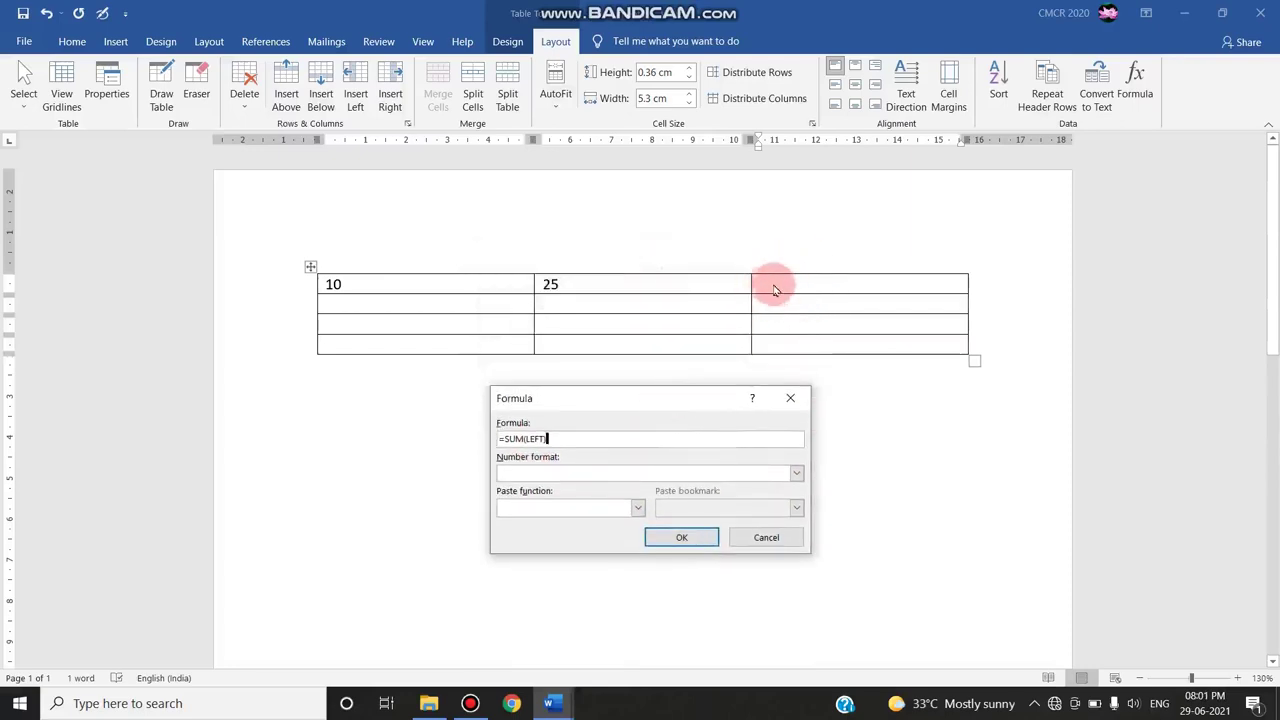
left_click(697, 545)
left_click(757, 285)
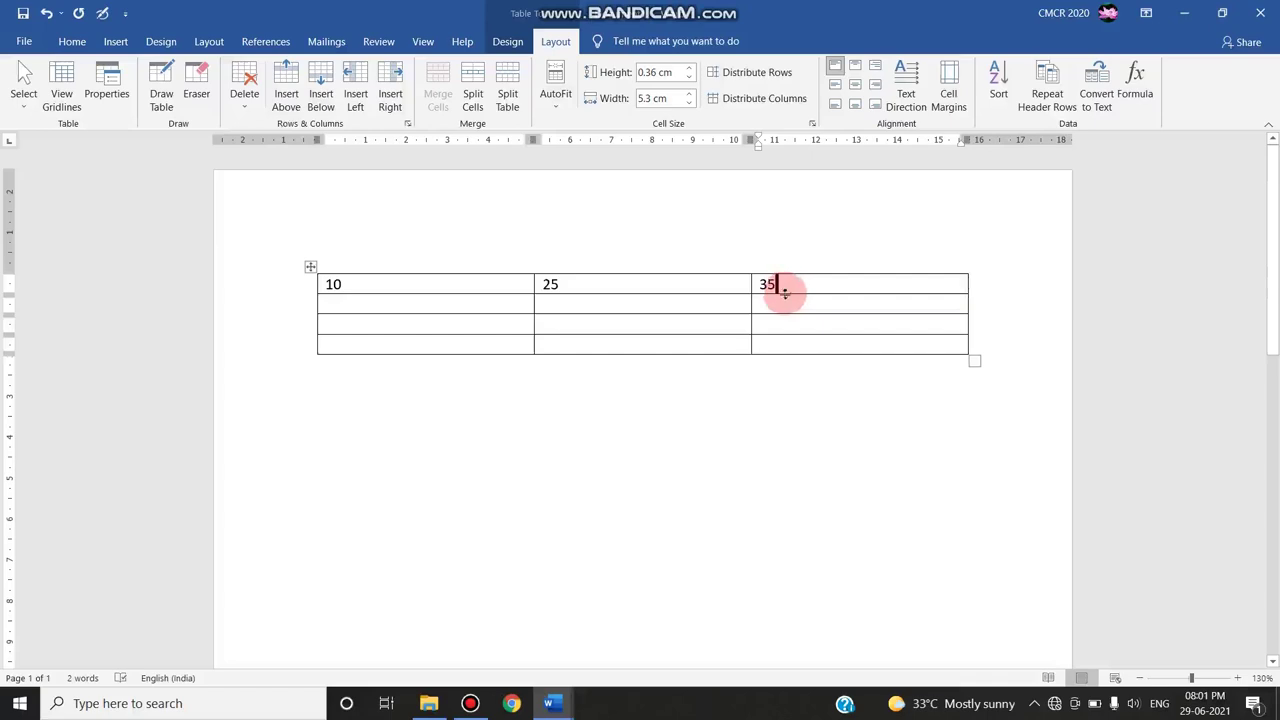
left_click(1136, 90)
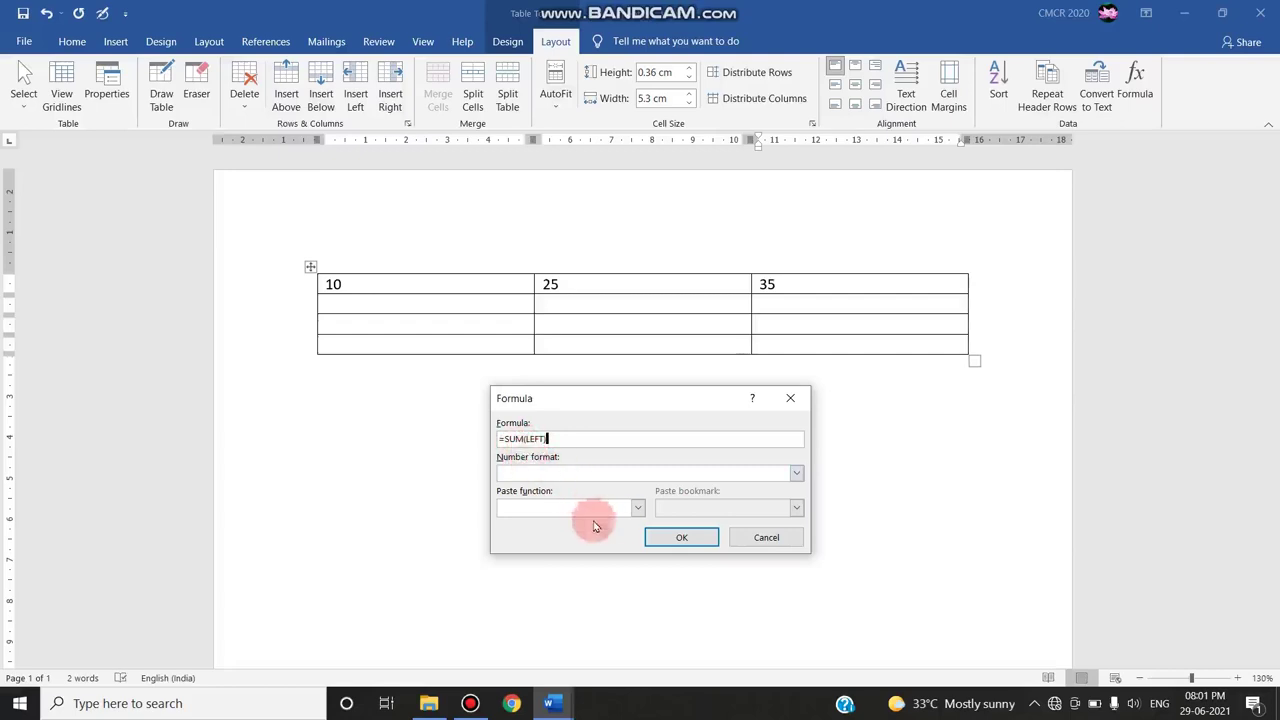
left_click(638, 509)
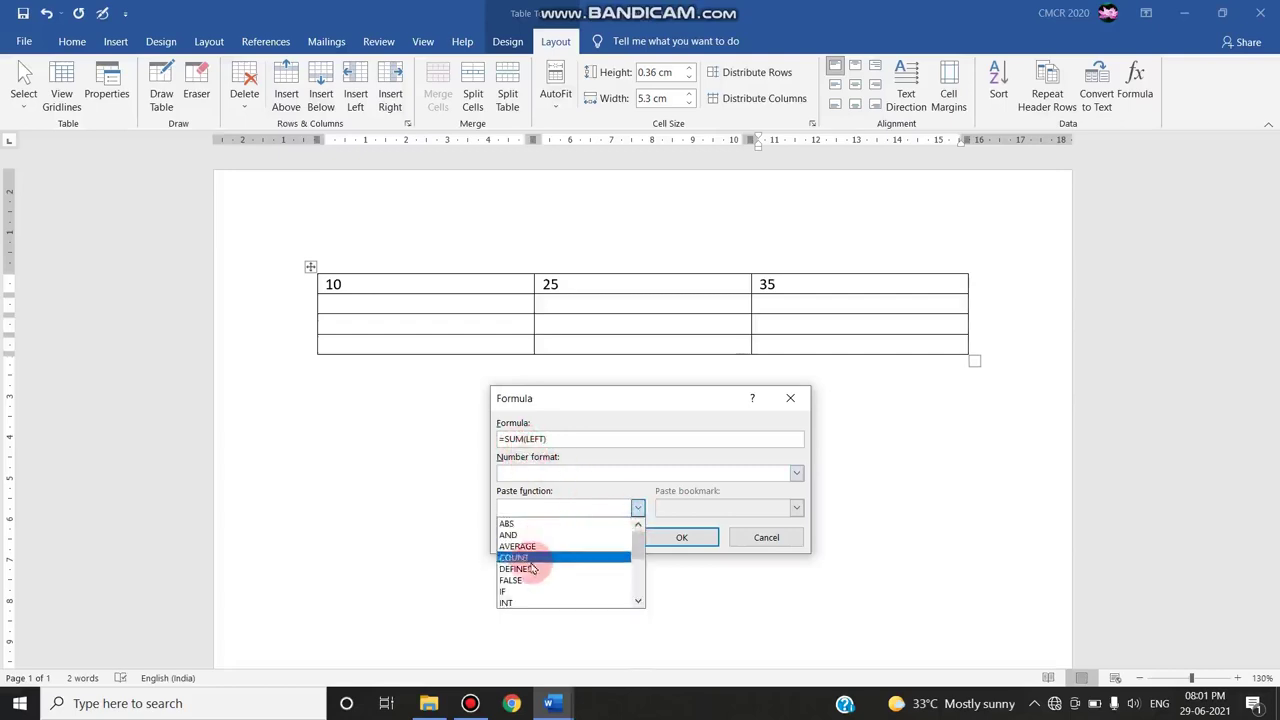
scroll(531, 571, "down", 1)
scroll(510, 595, "down", 3)
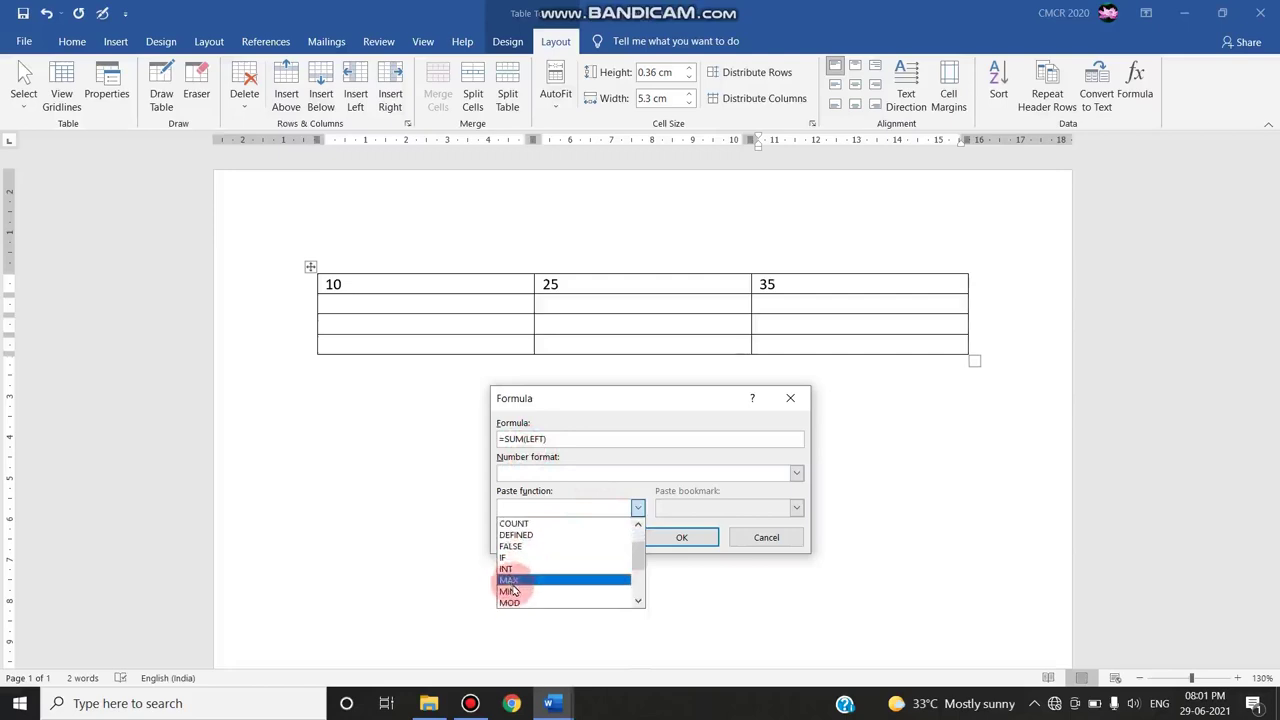
scroll(515, 588, "down", 3)
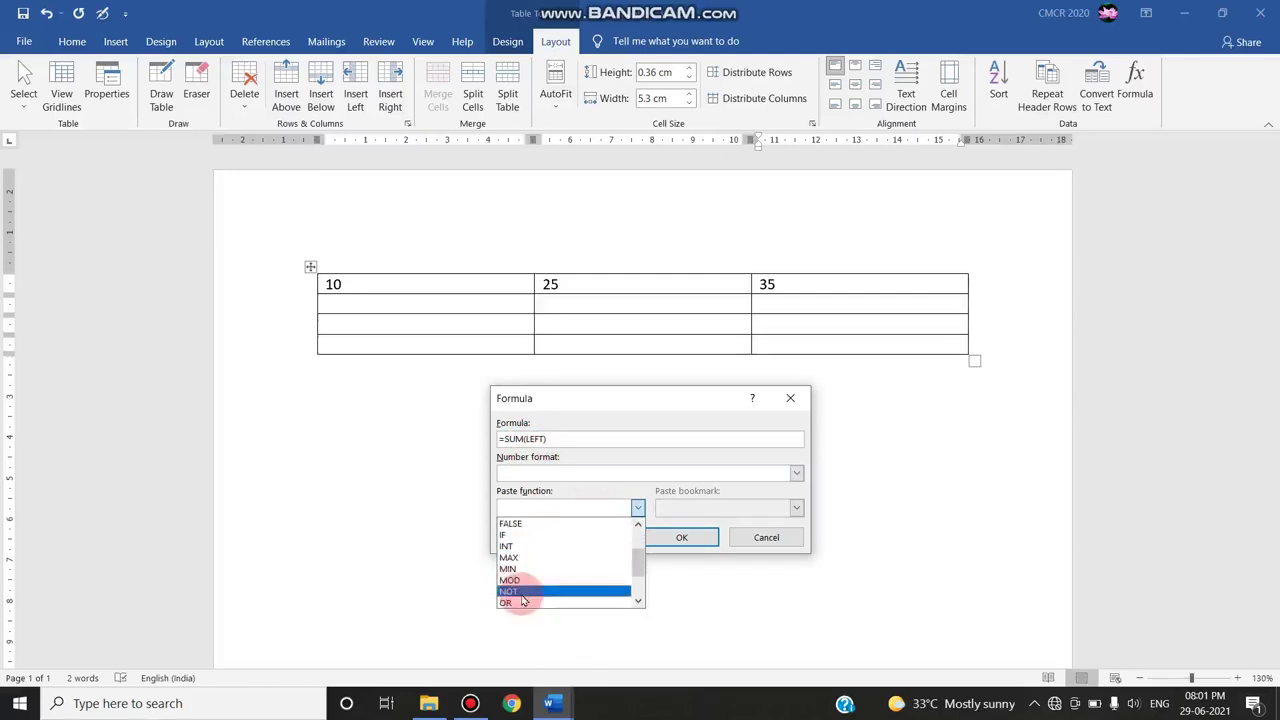
scroll(528, 574, "up", 3)
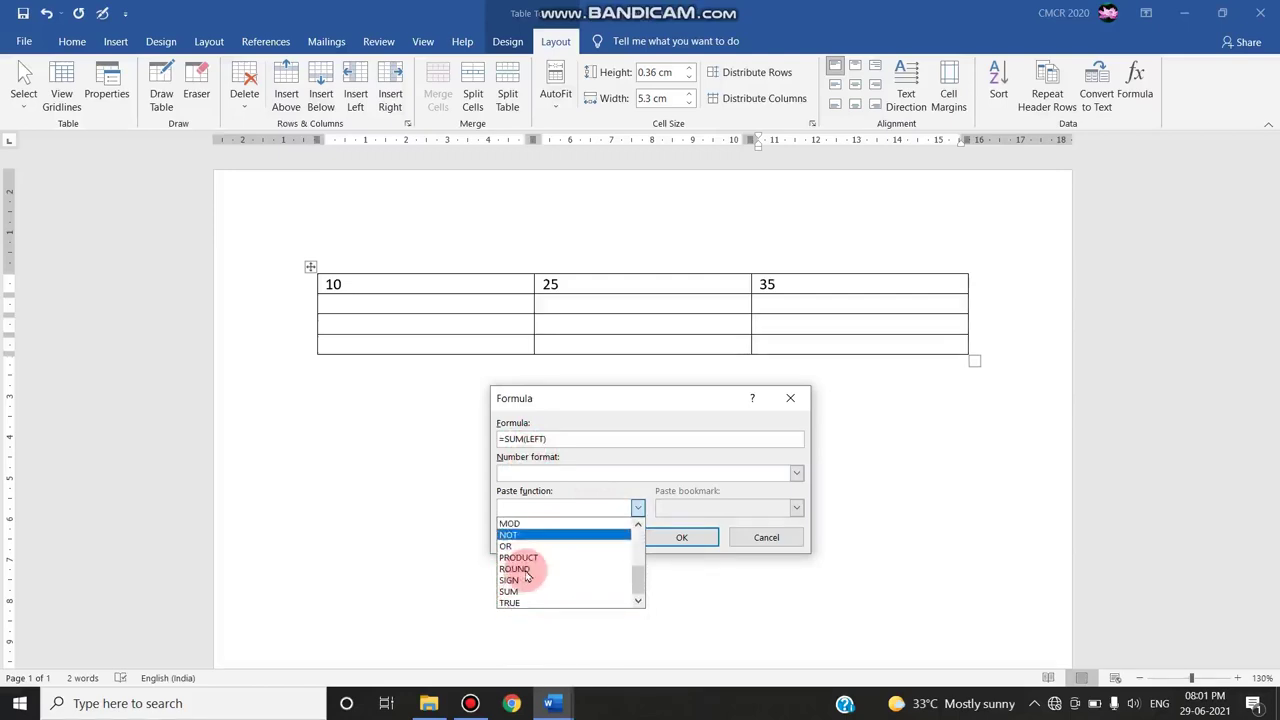
scroll(530, 573, "up", 1)
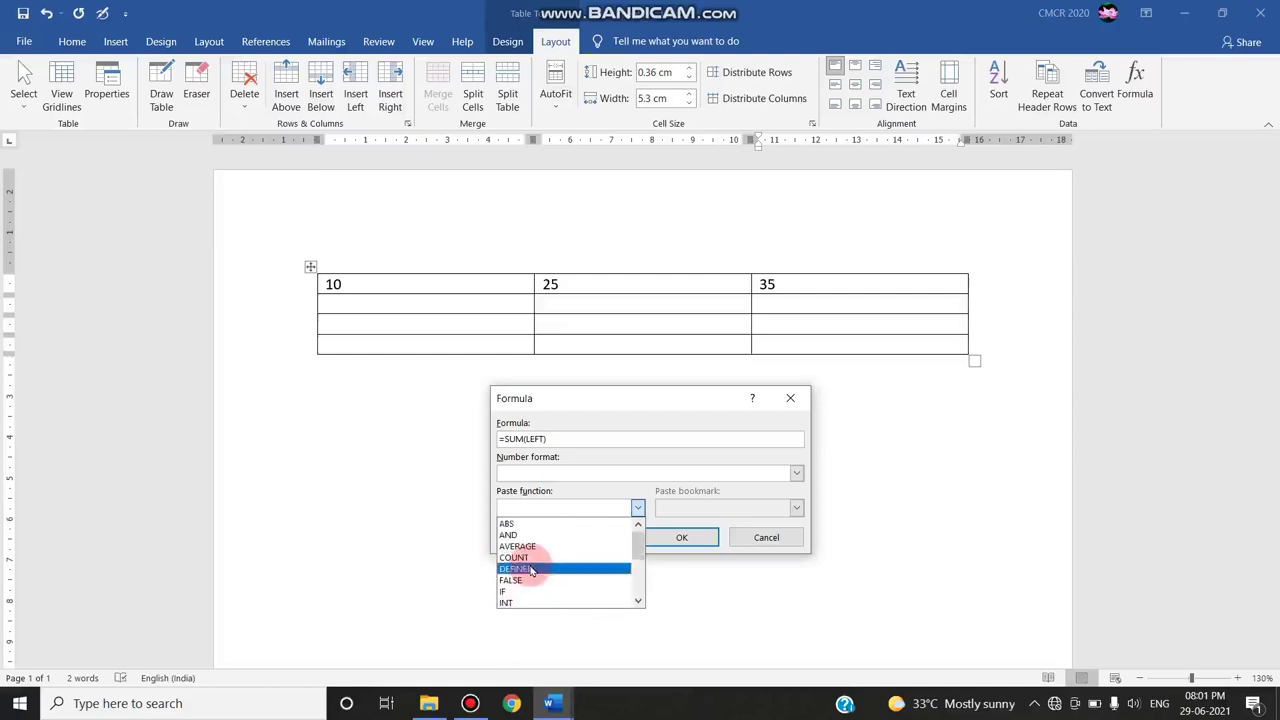
left_click(592, 397)
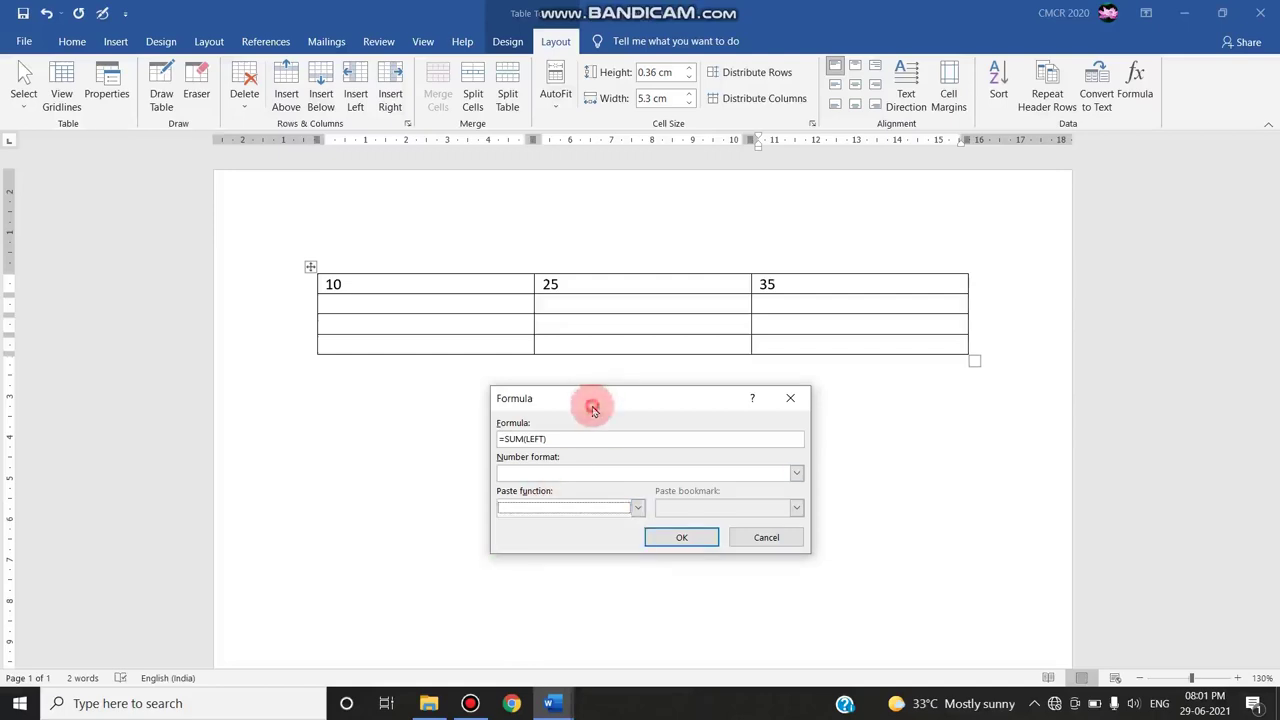
left_click(638, 508)
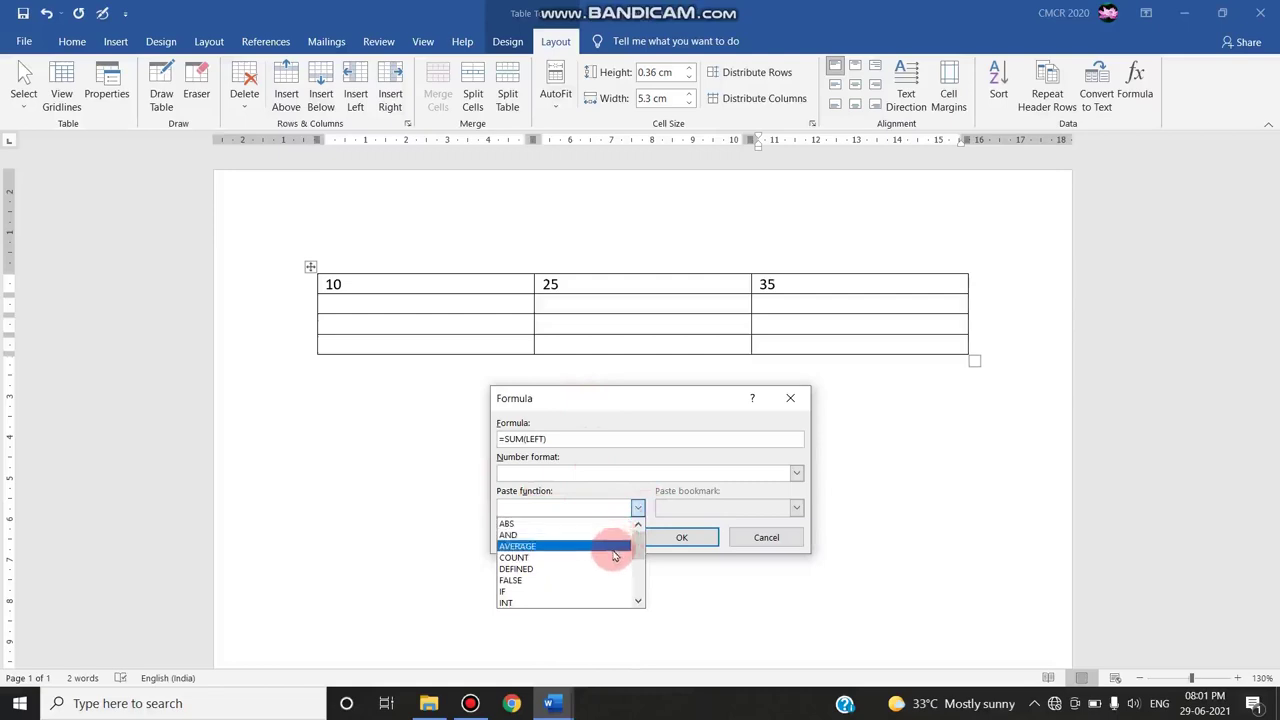
scroll(615, 542, "down", 4)
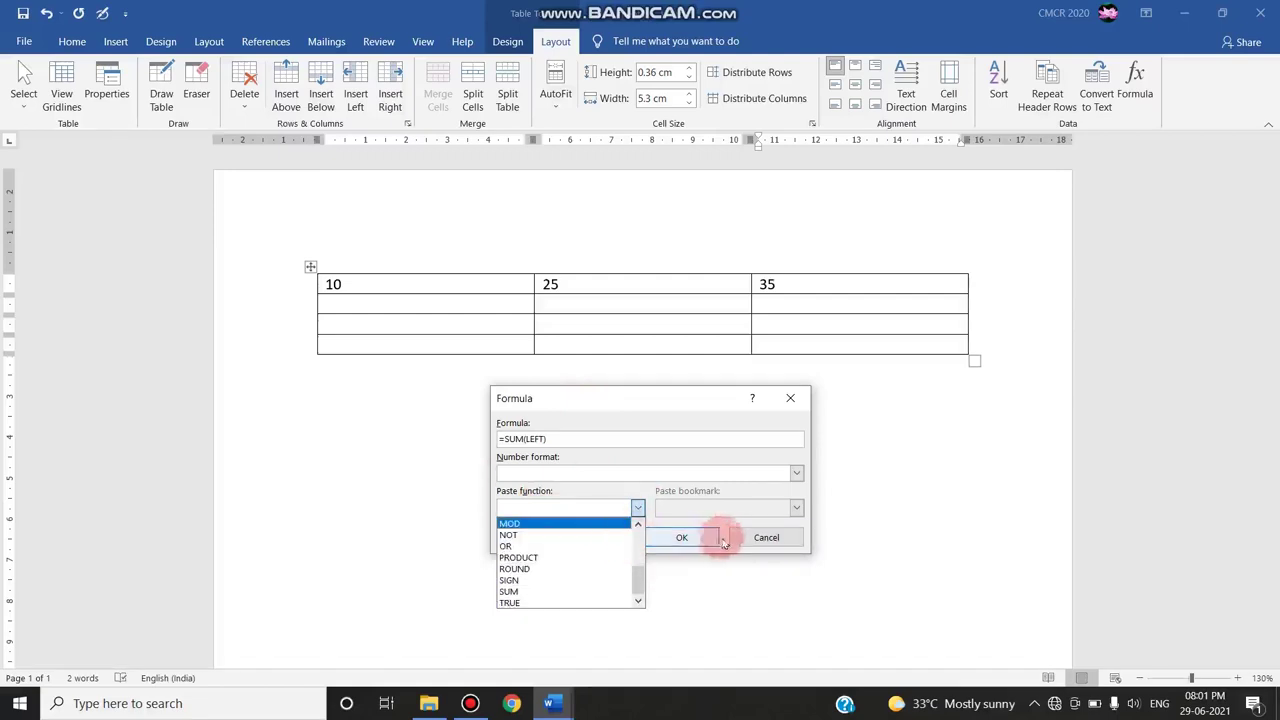
left_click(770, 539)
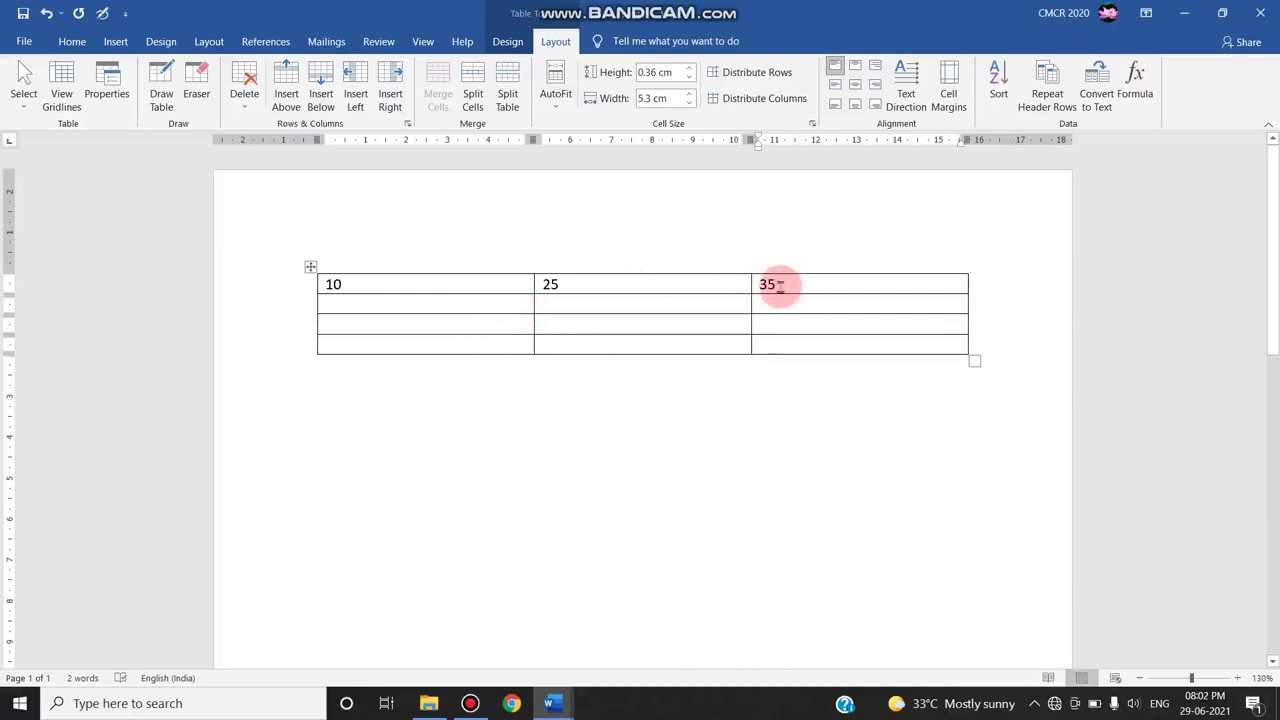
Enter 20 below 10, then add =SUM(ABOVE) underneath to get 30
left_click(388, 305)
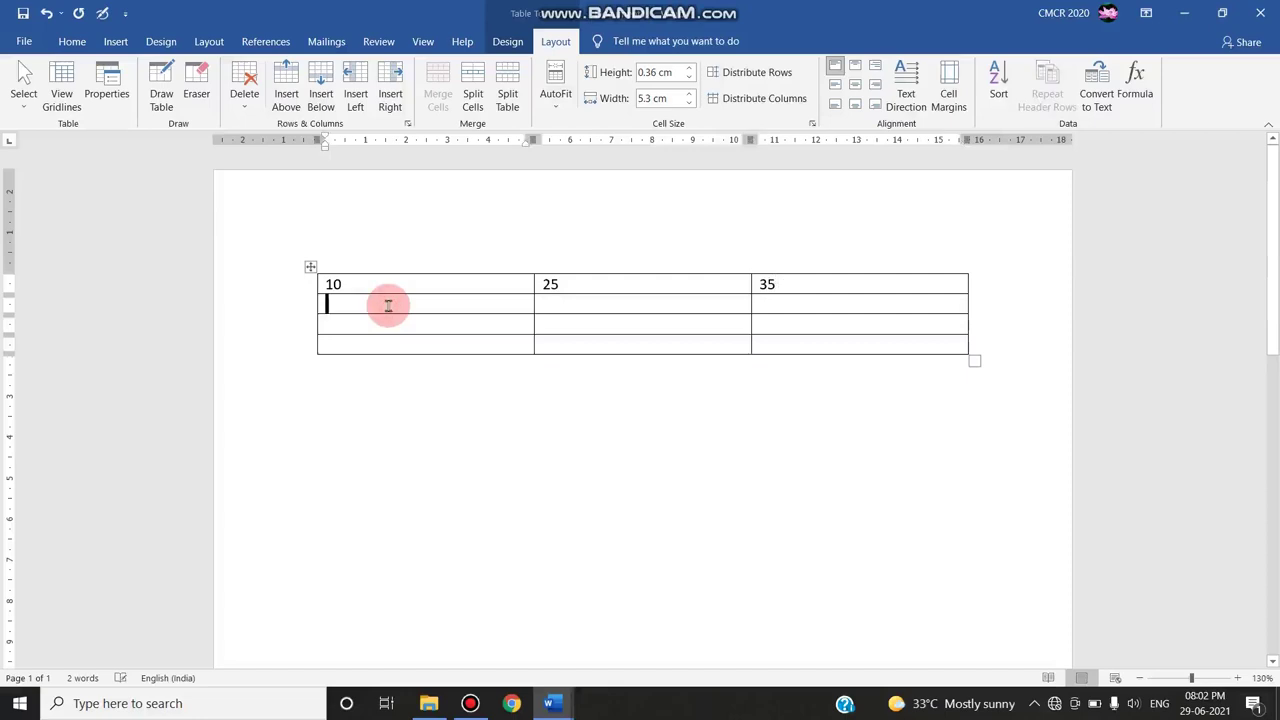
type("20")
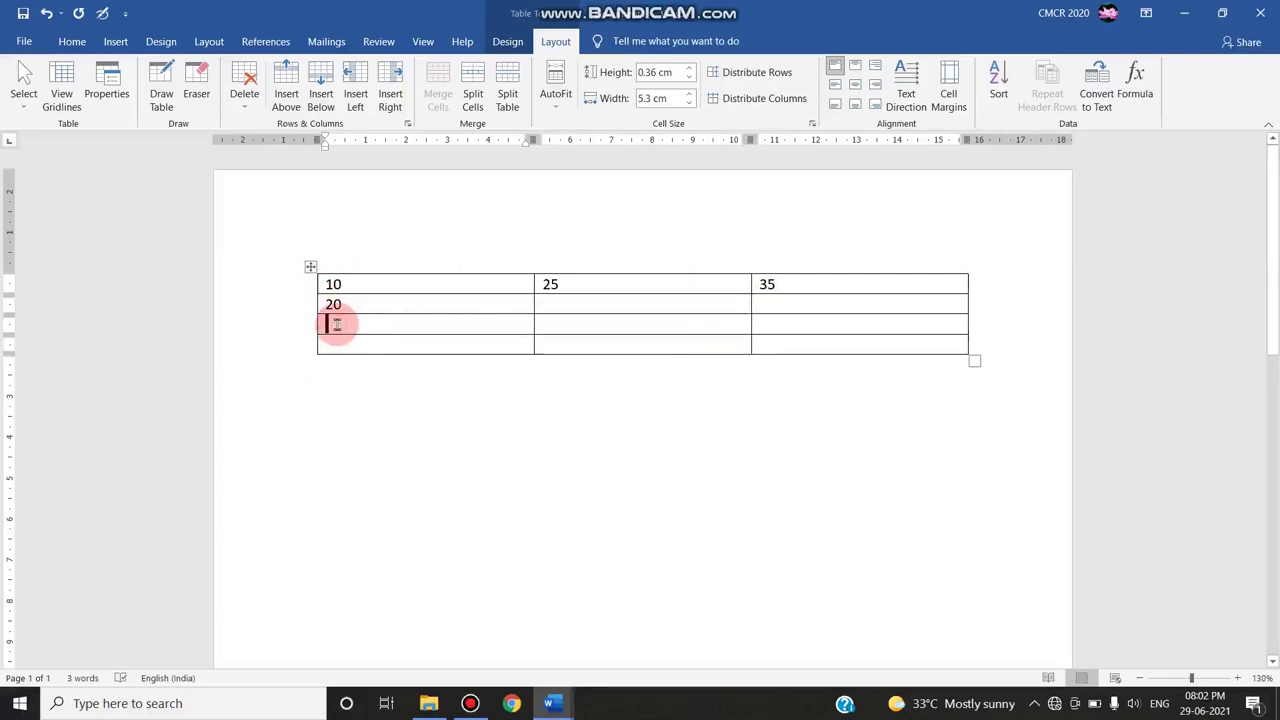
left_click(1141, 86)
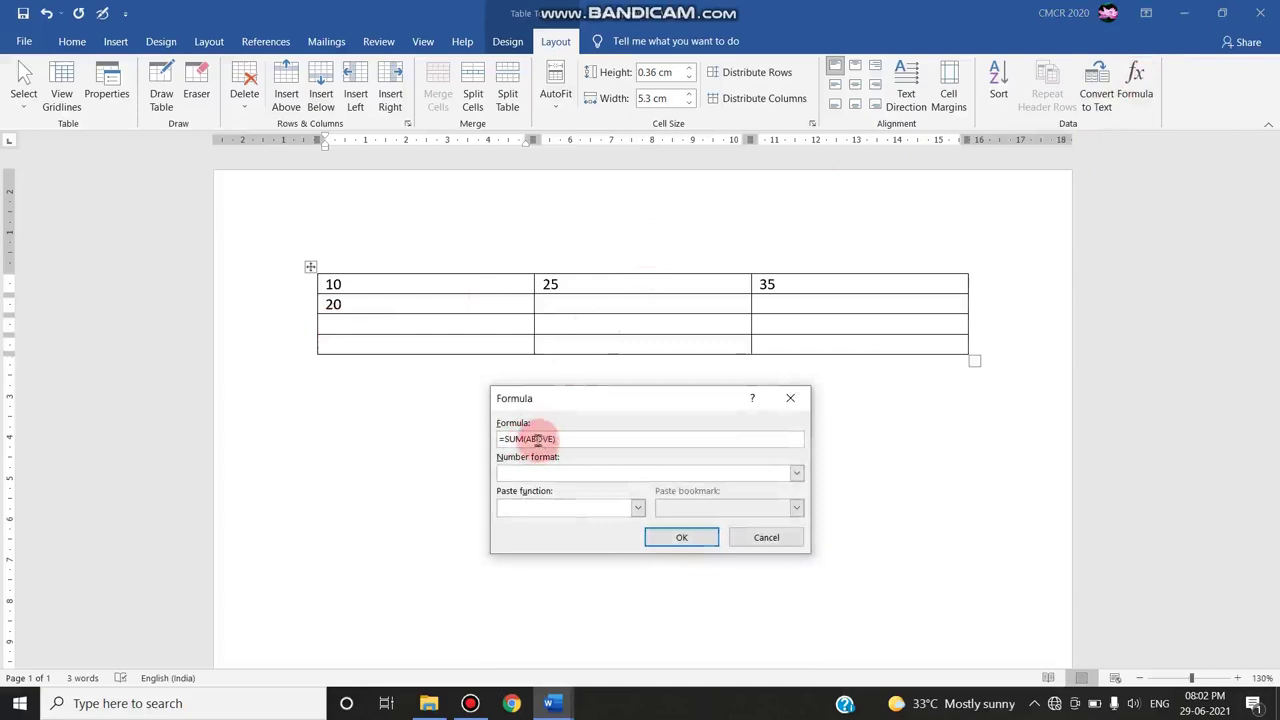
left_click(684, 541)
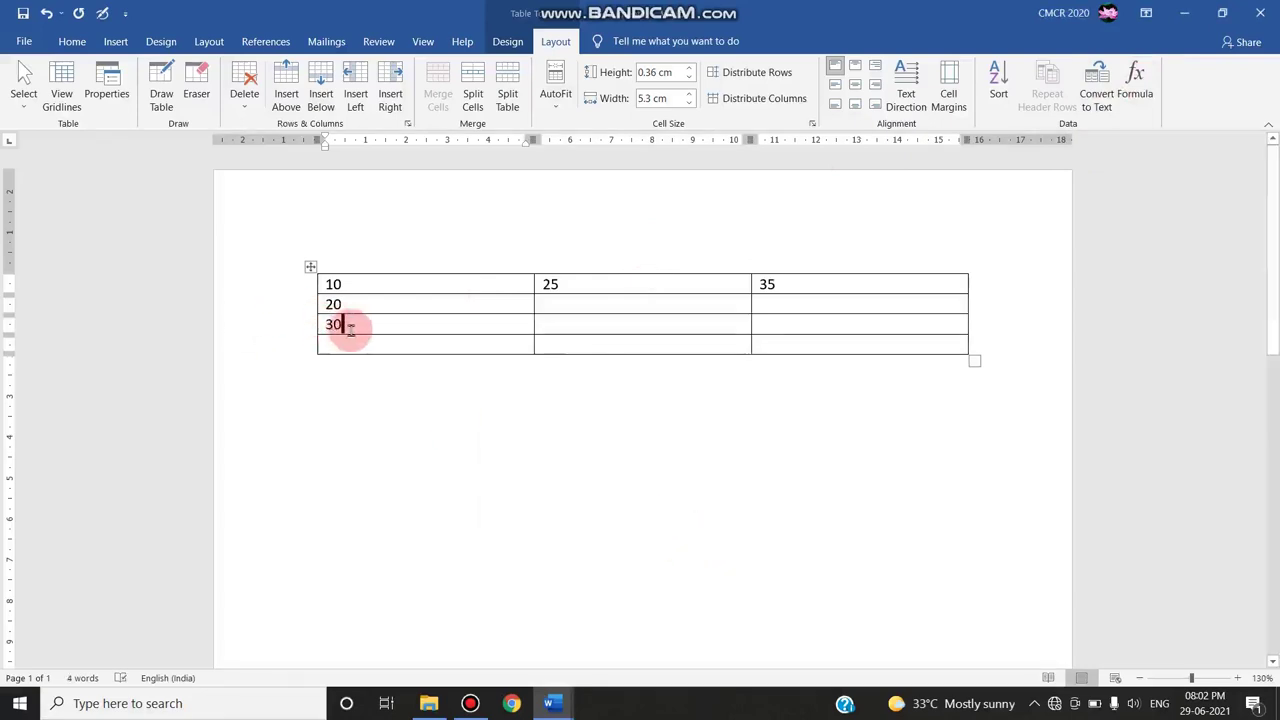
left_click(635, 351)
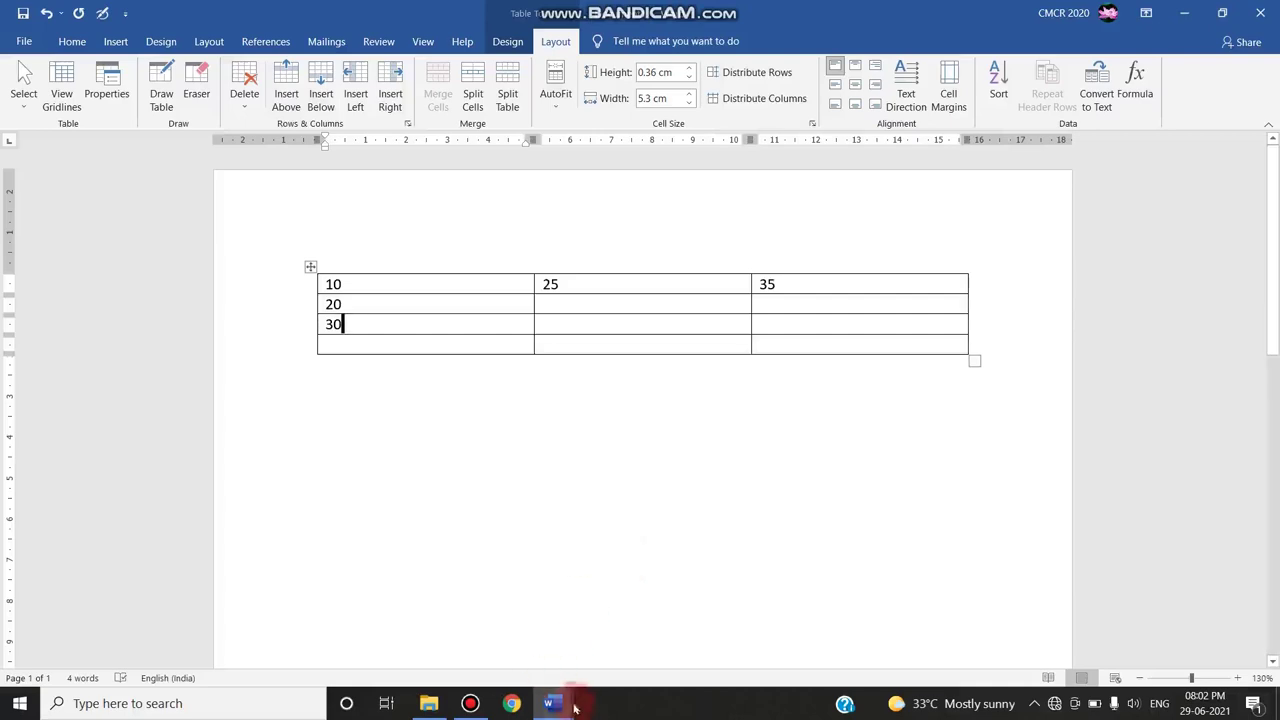
Switch to the CALCULATION IN MS-WORD document and select Anu's average of 47
mouse_move(551, 700)
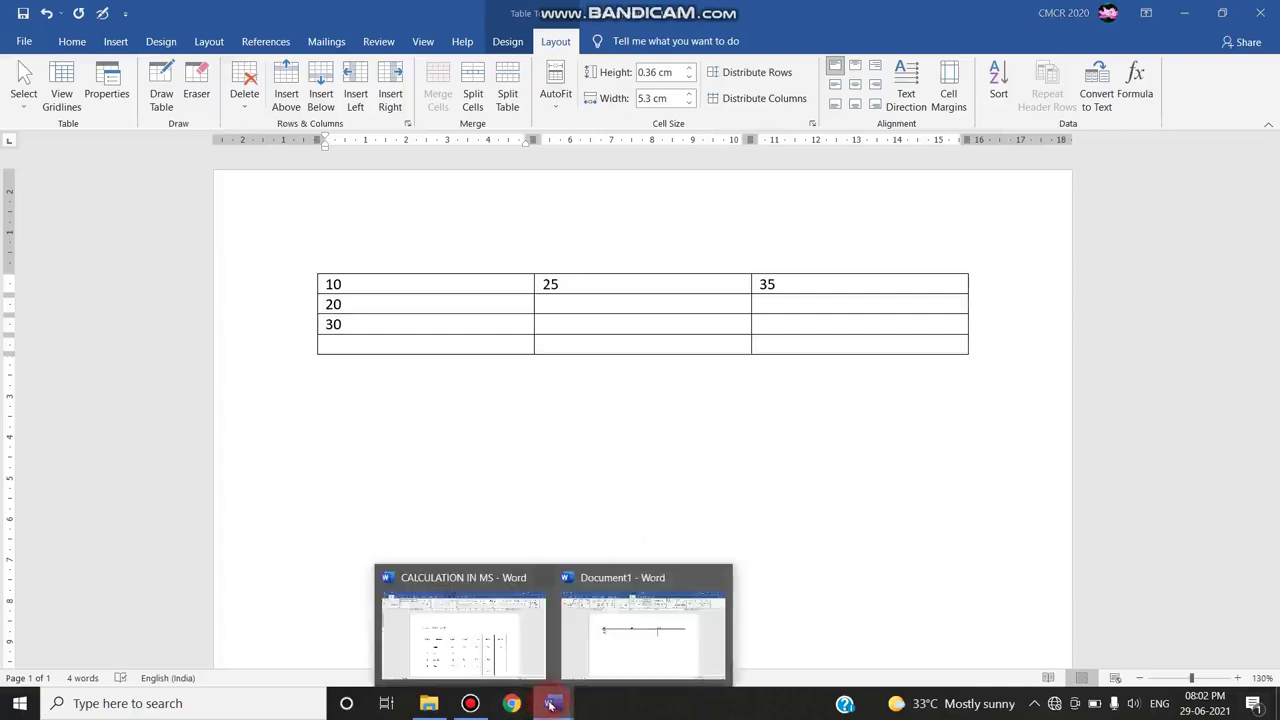
left_click(457, 634)
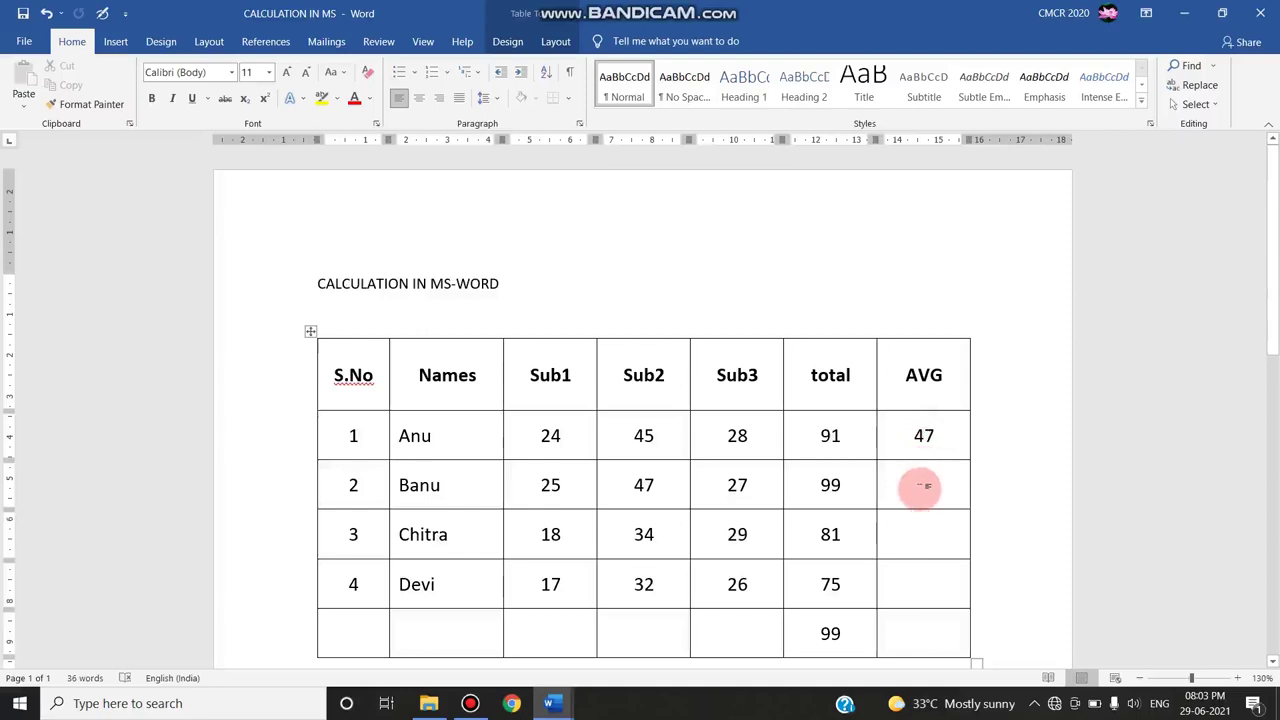
double_click(922, 436)
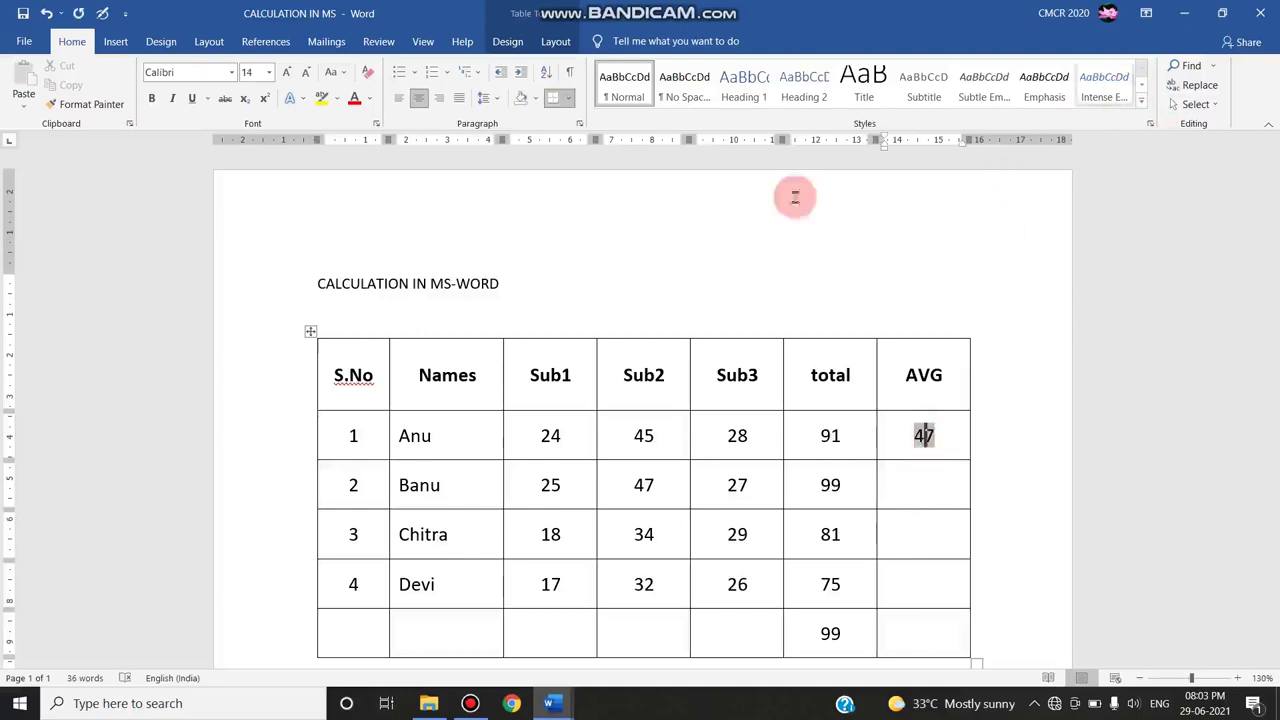
left_click(555, 41)
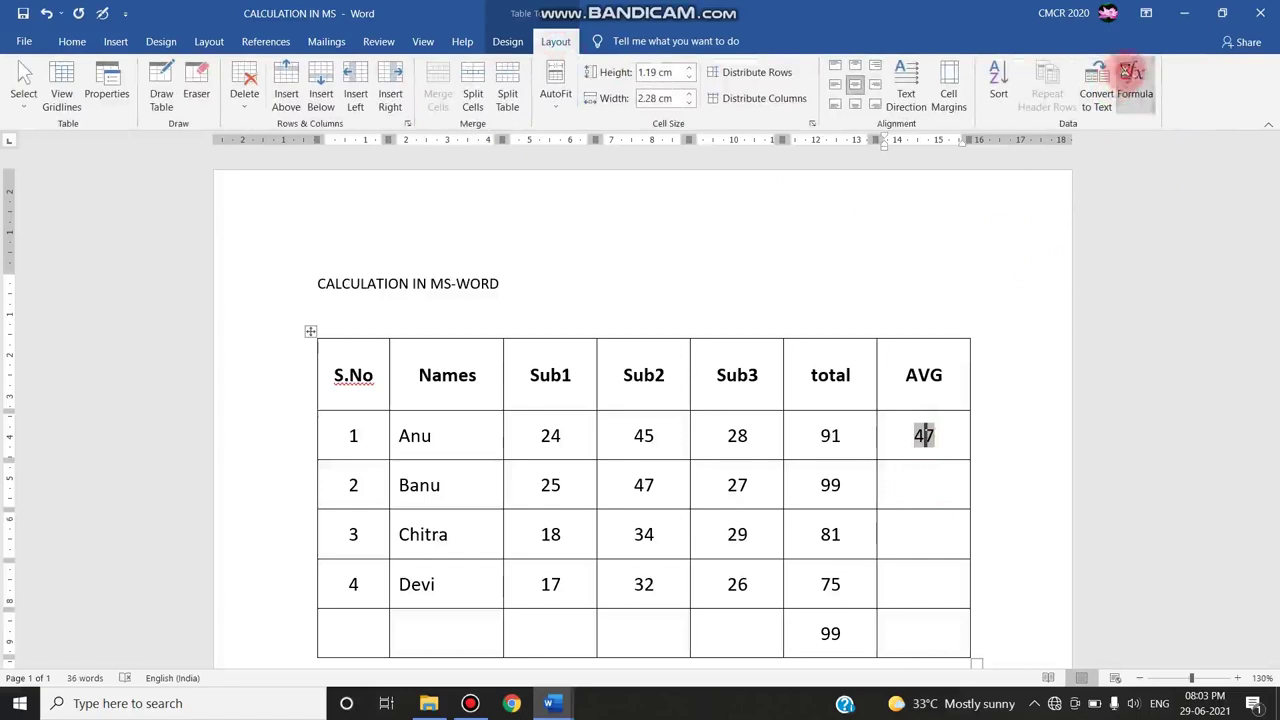
left_click(1130, 73)
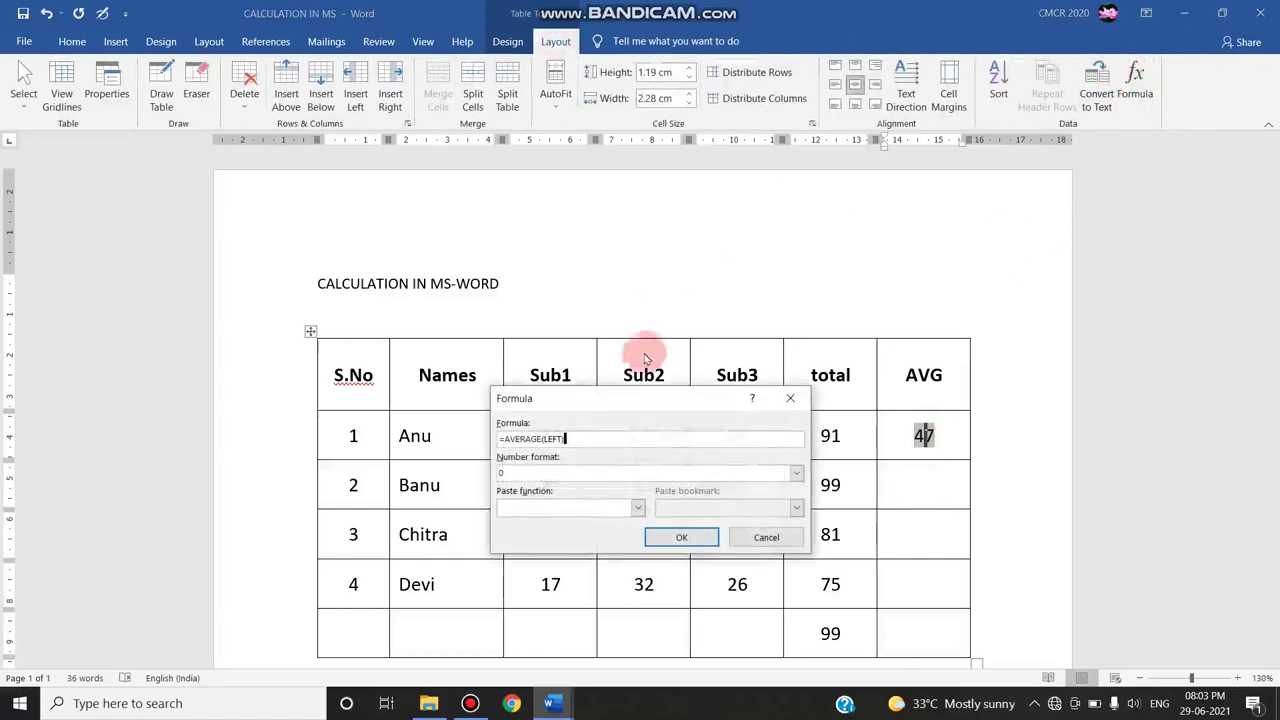
left_click(669, 537)
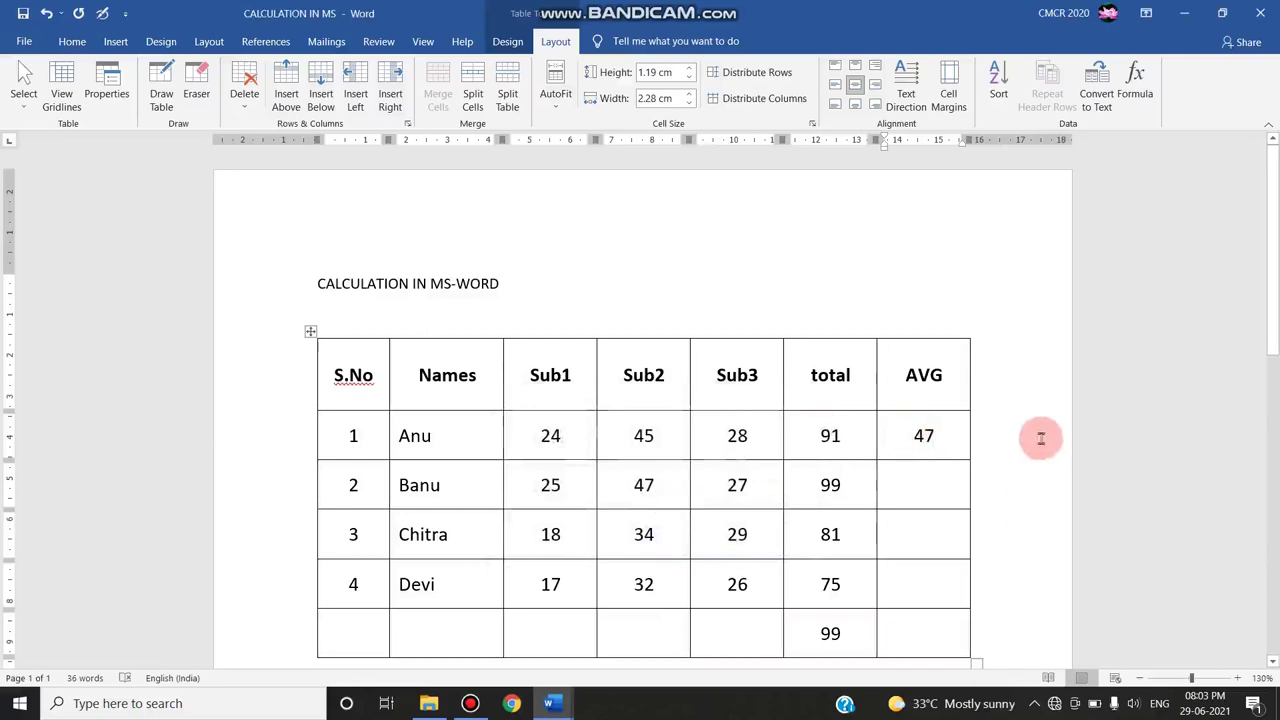
left_click(853, 485)
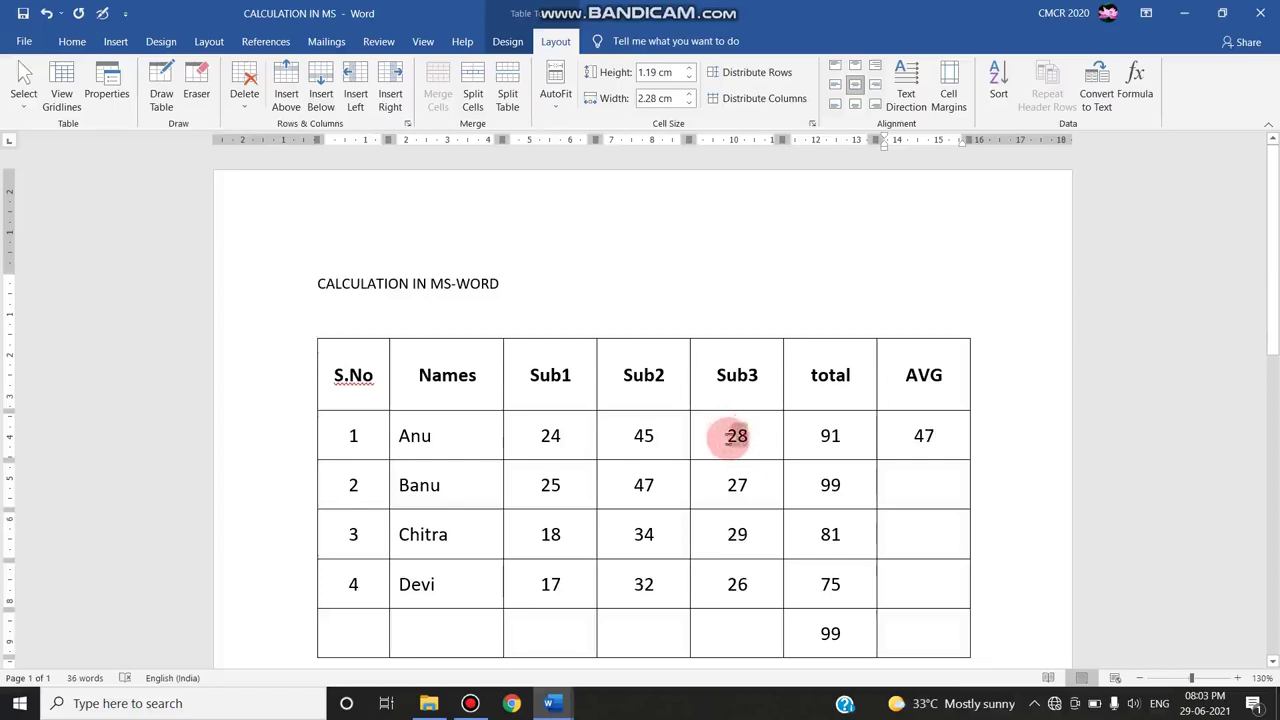
Change Anu's Sub3 mark from 28 to 30 and update her total field to 99
double_click(745, 437)
type("30")
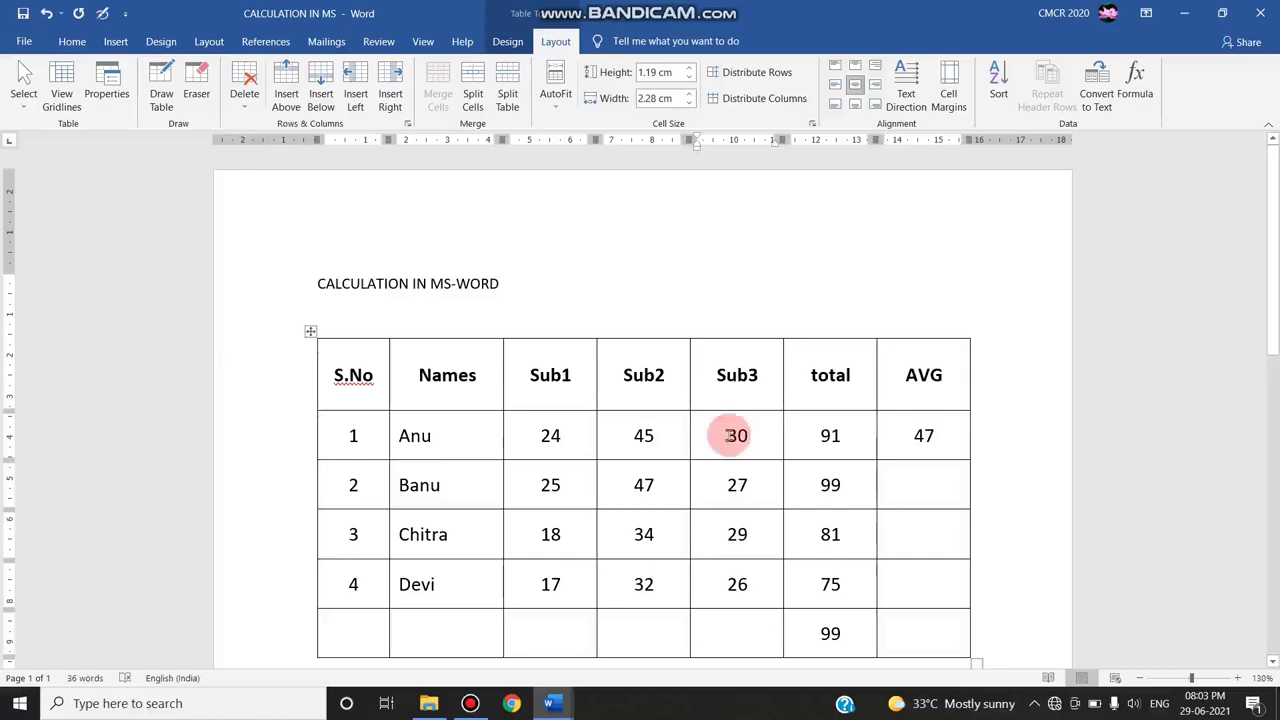
left_click(806, 435)
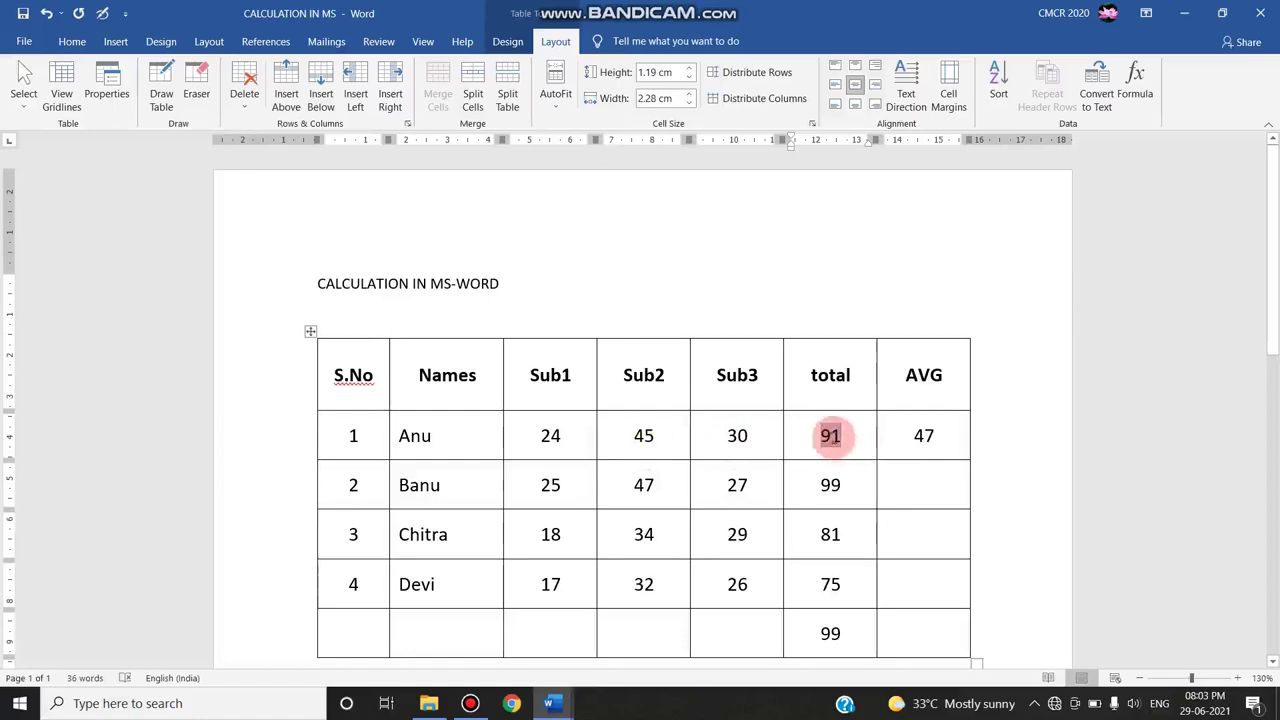
left_click_drag(823, 437, 843, 433)
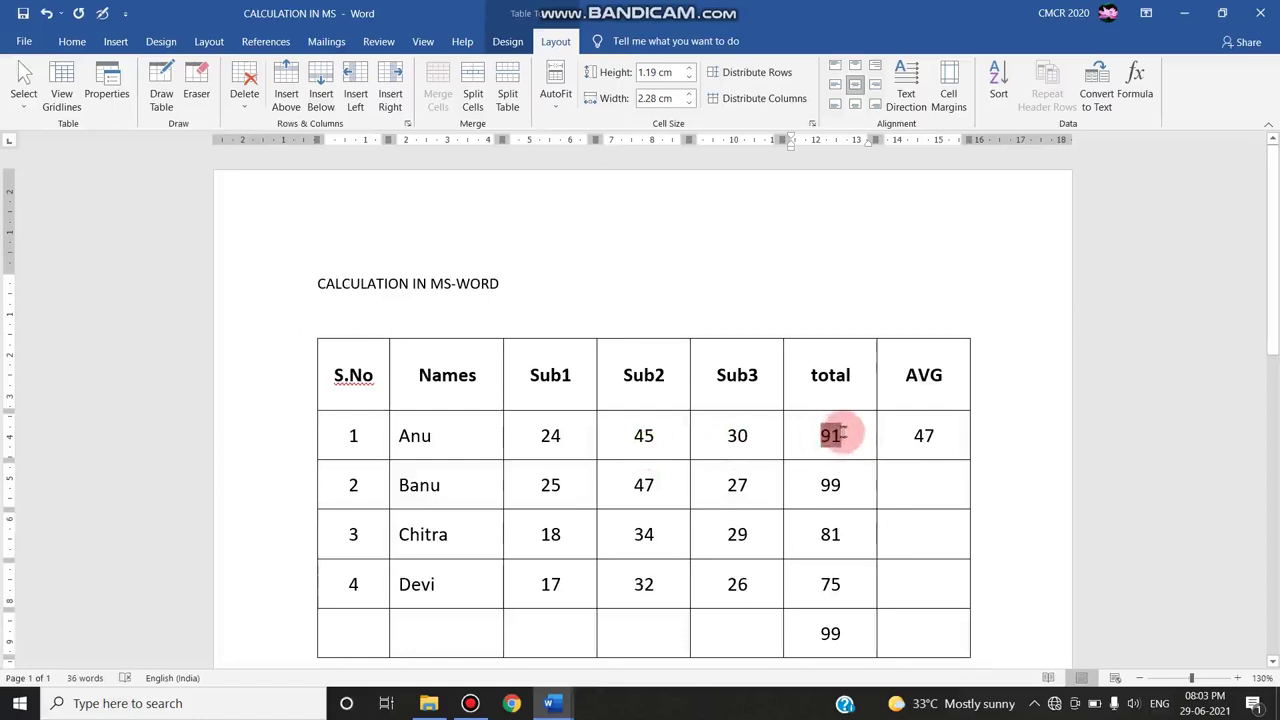
right_click(829, 436)
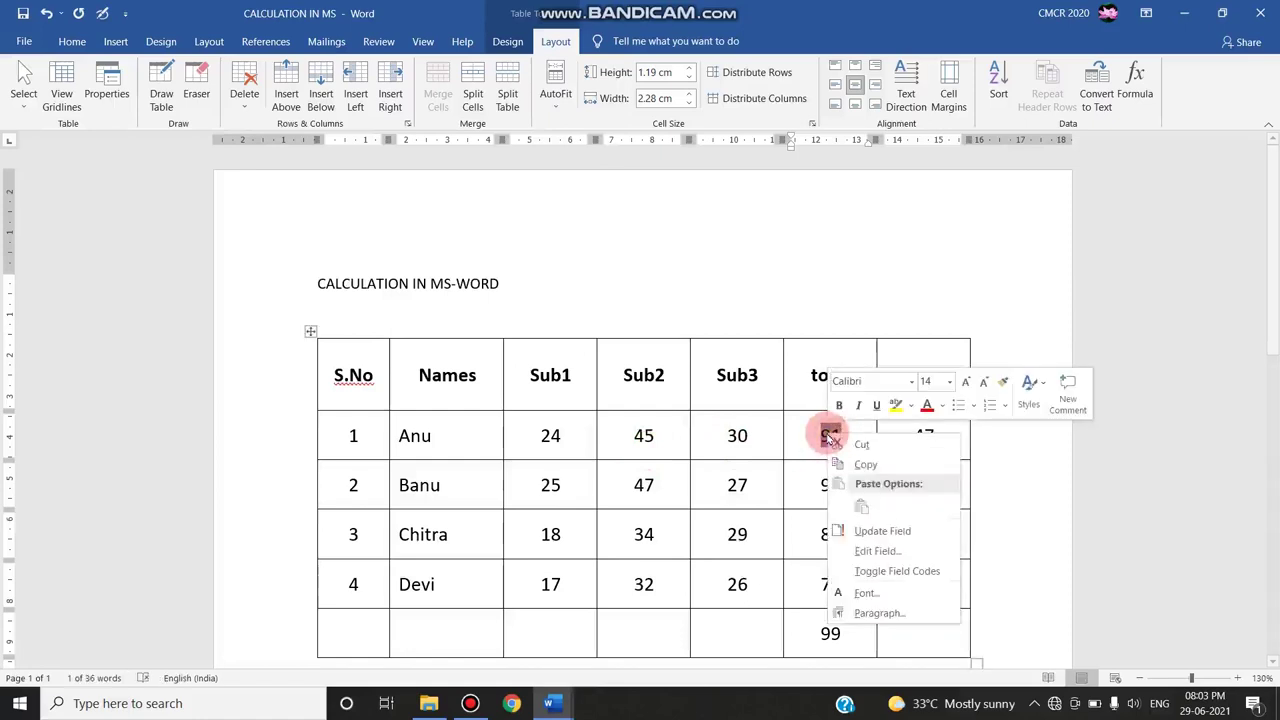
left_click(874, 538)
left_click(852, 440)
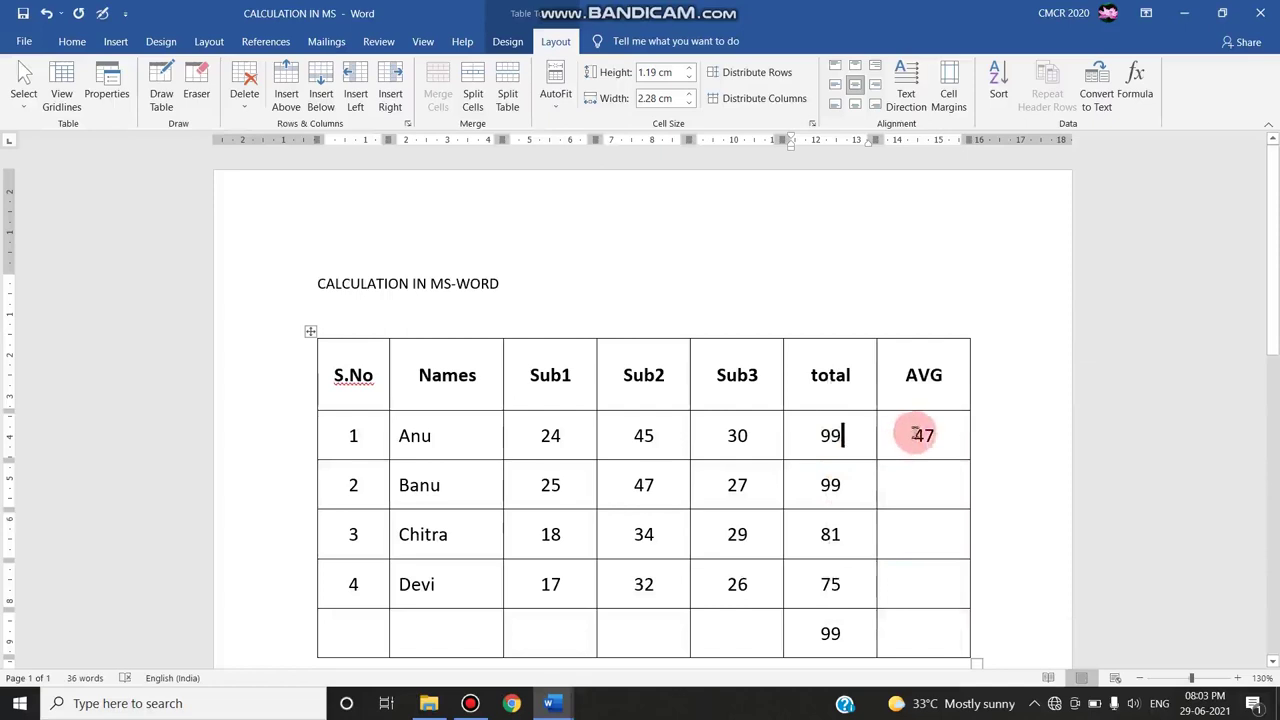
Update Anu's AVG field so it recalculates to 50
left_click(930, 436)
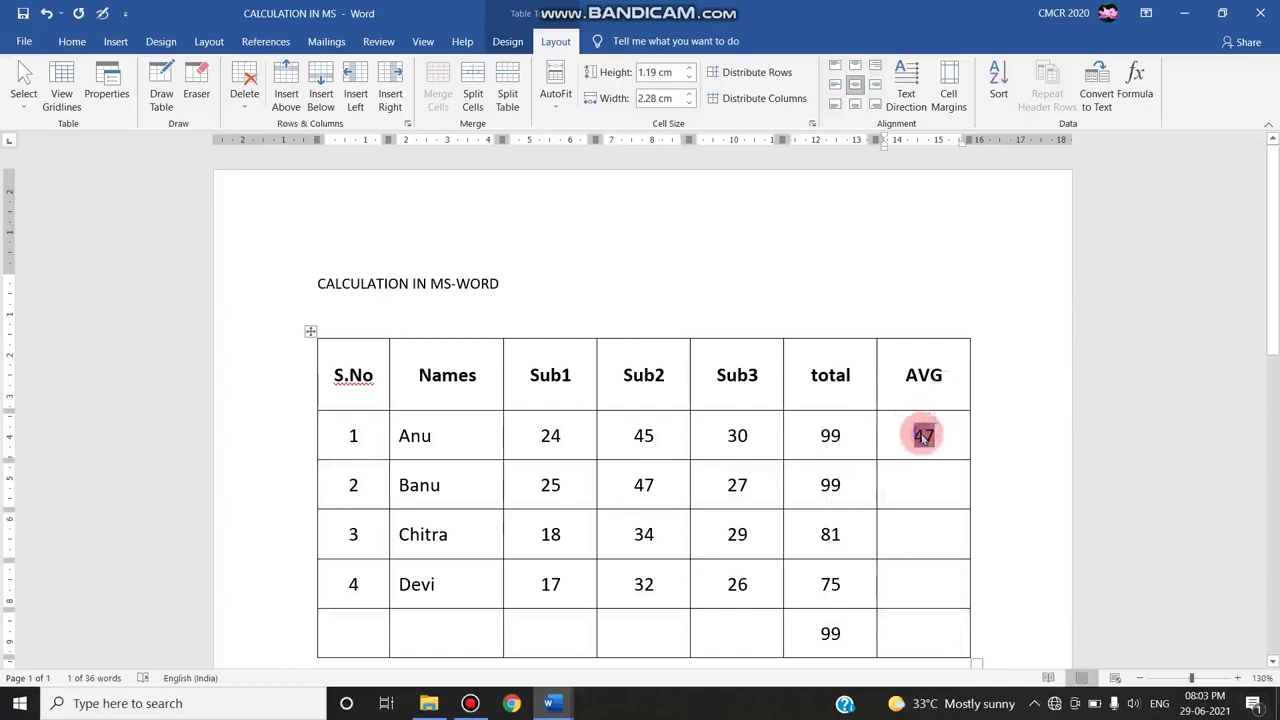
right_click(925, 436)
left_click(975, 531)
left_click(927, 488)
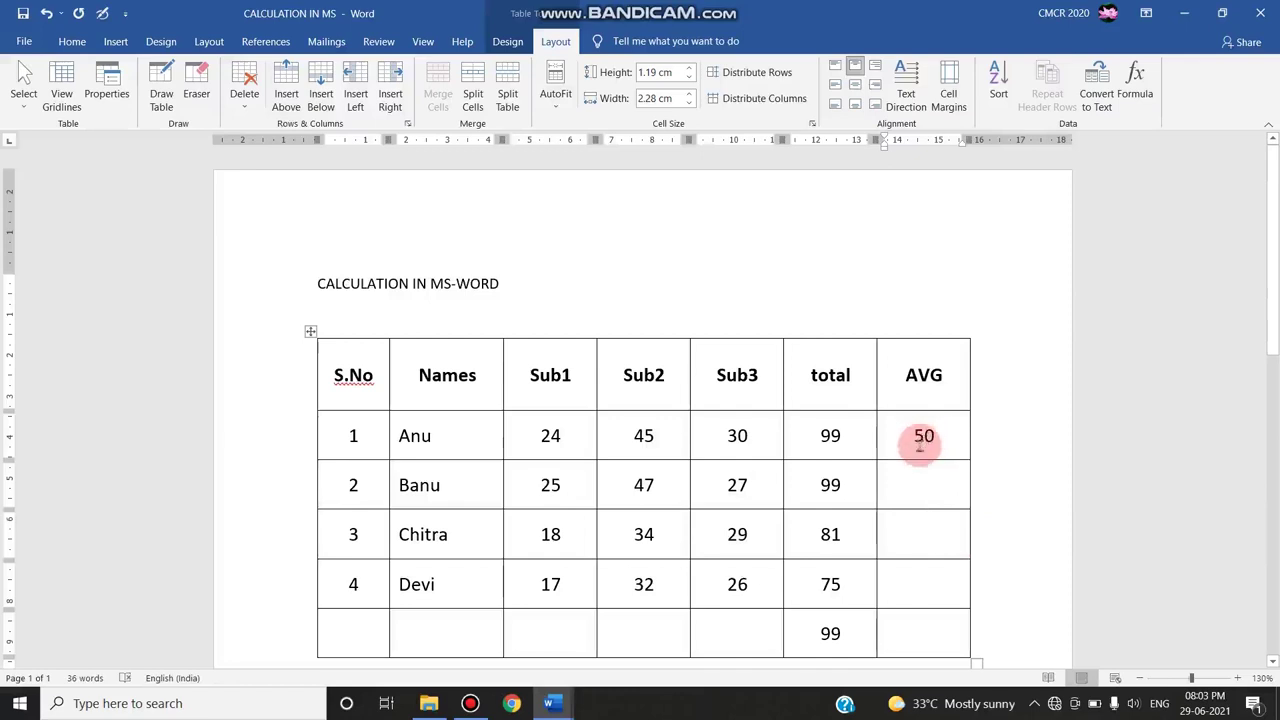
Select Banu's total cells, then refresh Anu's total field once more
left_click(830, 485)
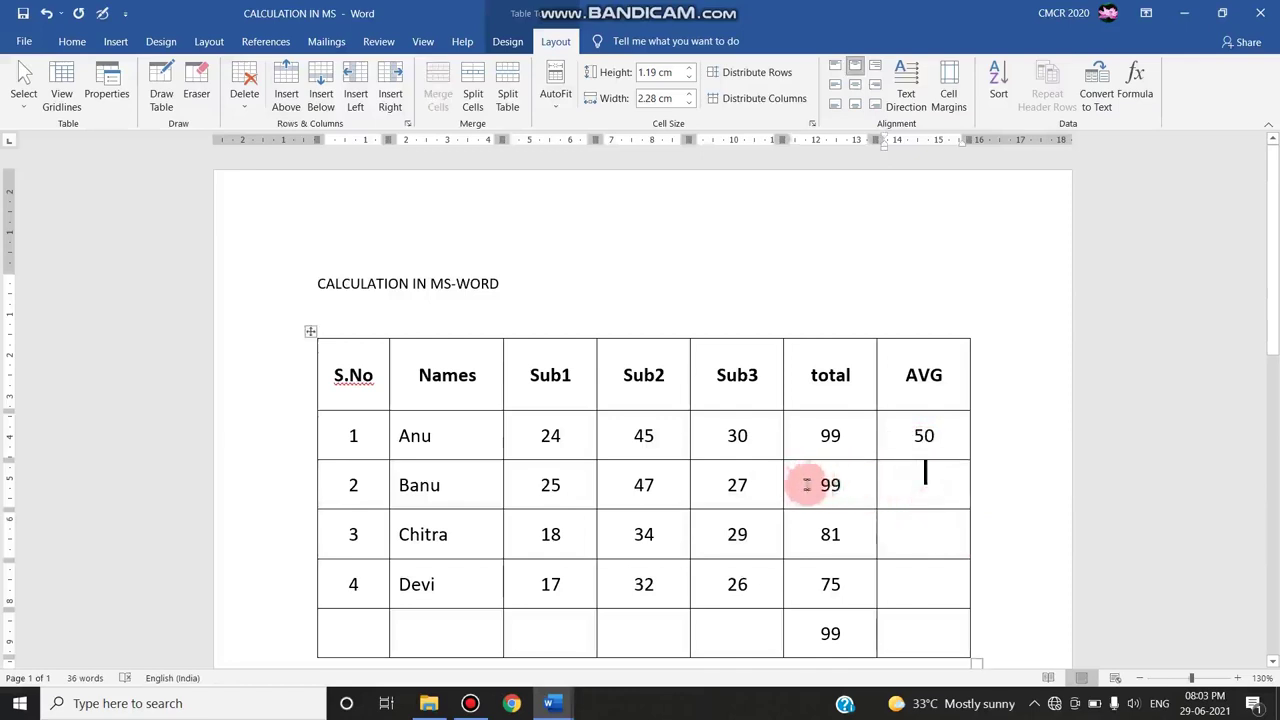
left_click_drag(829, 480, 880, 500)
left_click(908, 494)
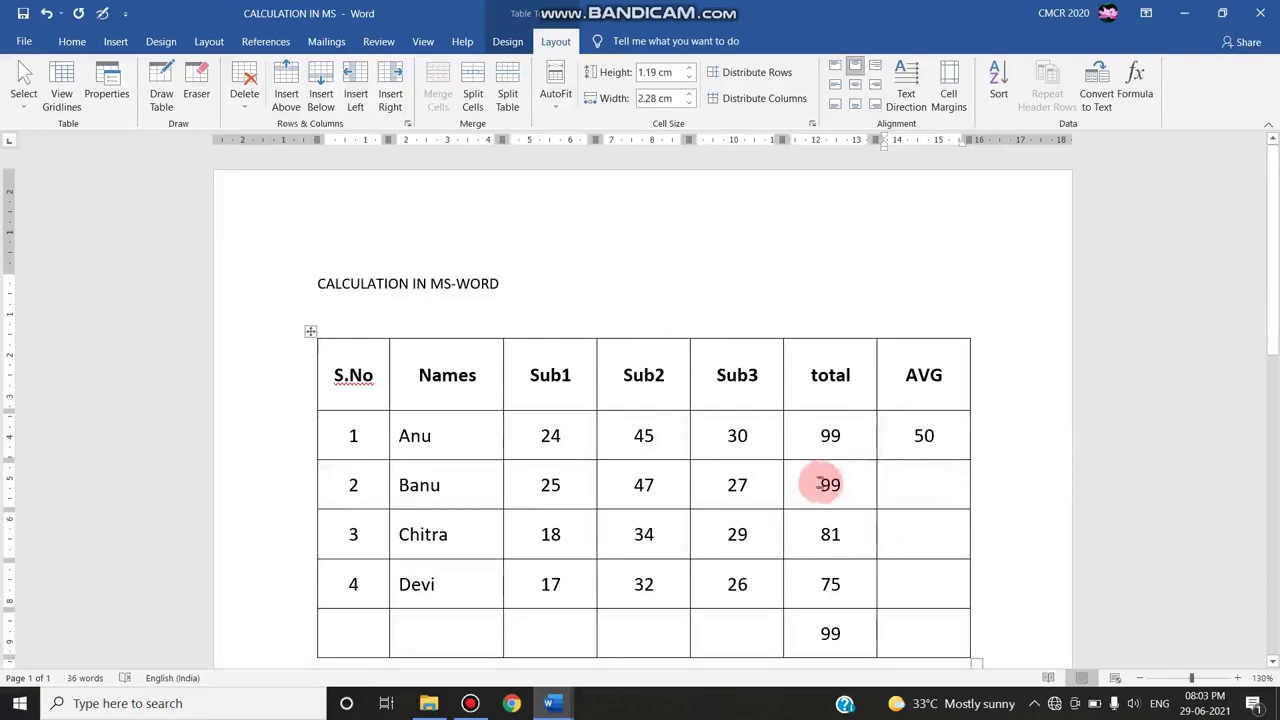
left_click_drag(812, 435, 832, 437)
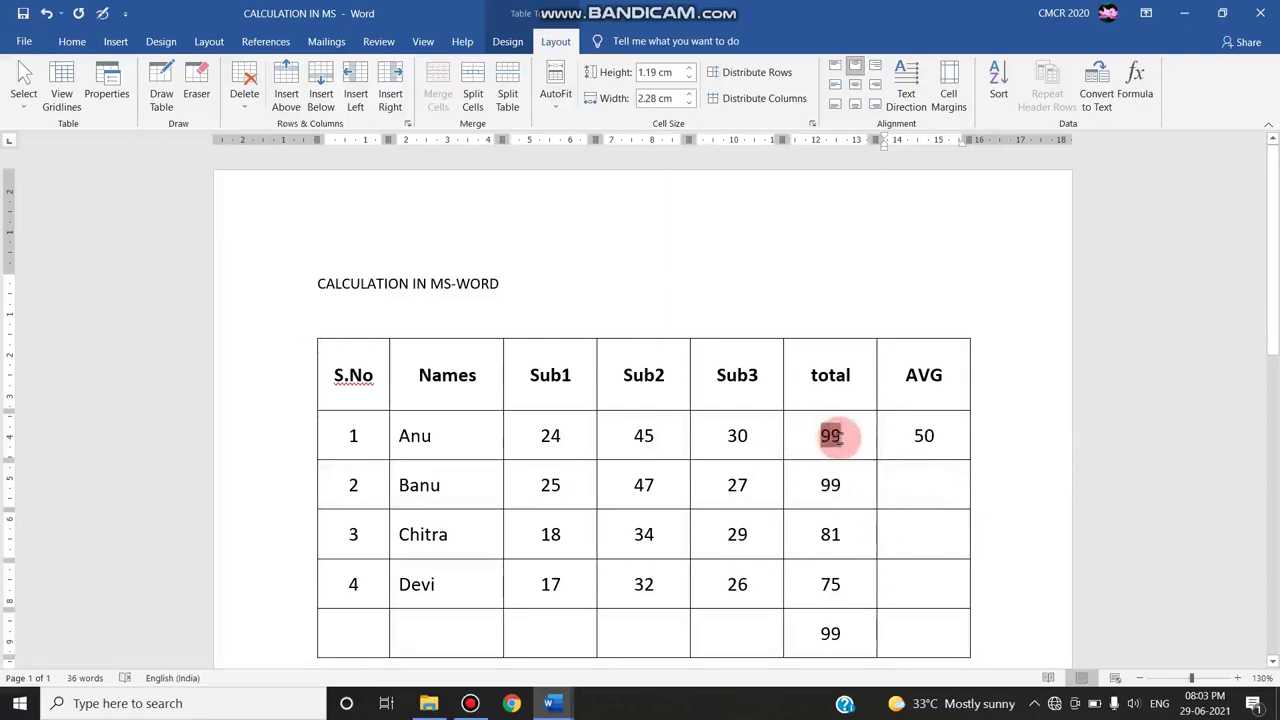
right_click(831, 437)
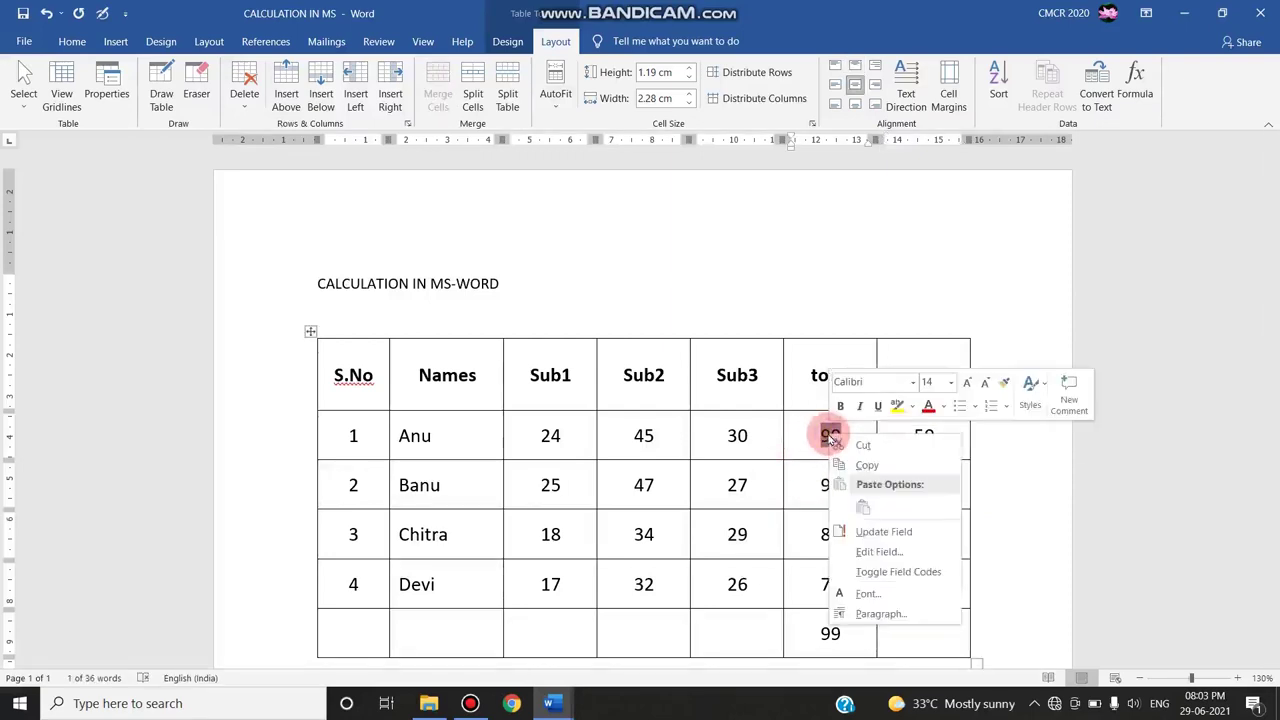
left_click(891, 533)
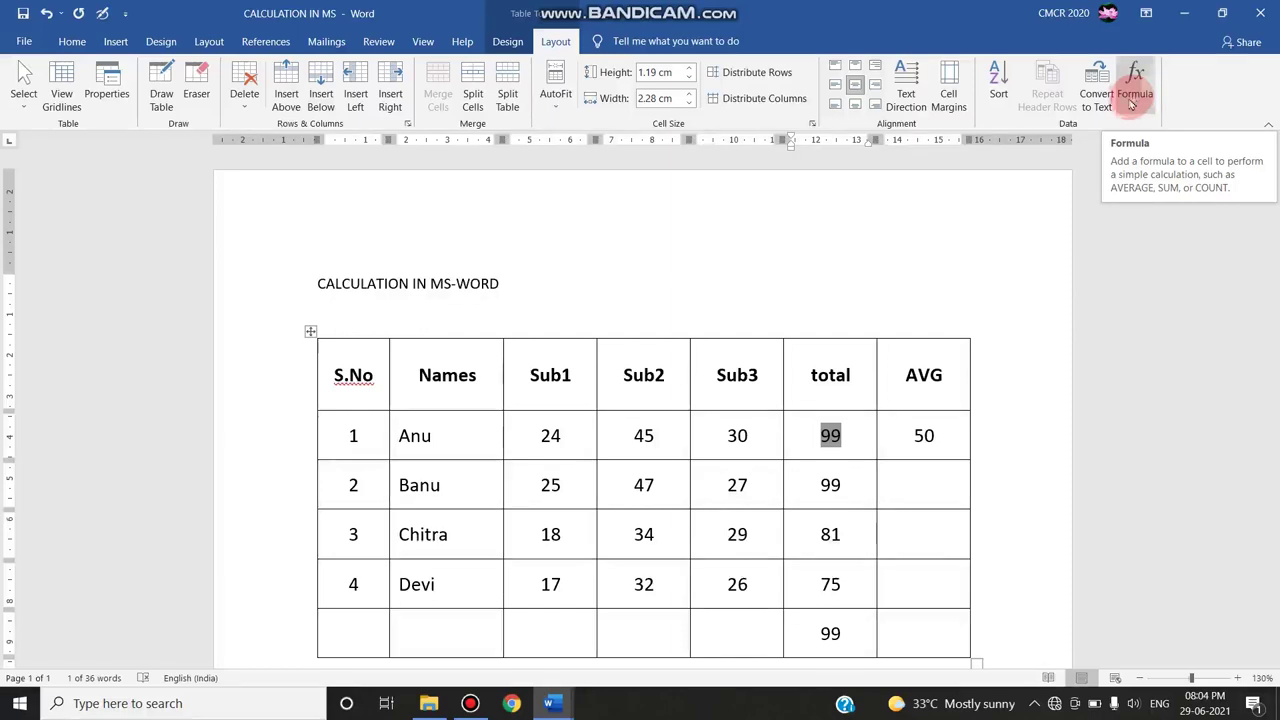
Replace the bottom-row total with an =MAX(ABOVE) formula that shows 99
mouse_move(854, 631)
left_mouse_down()
mouse_move(829, 631)
mouse_move(853, 638)
left_mouse_up()
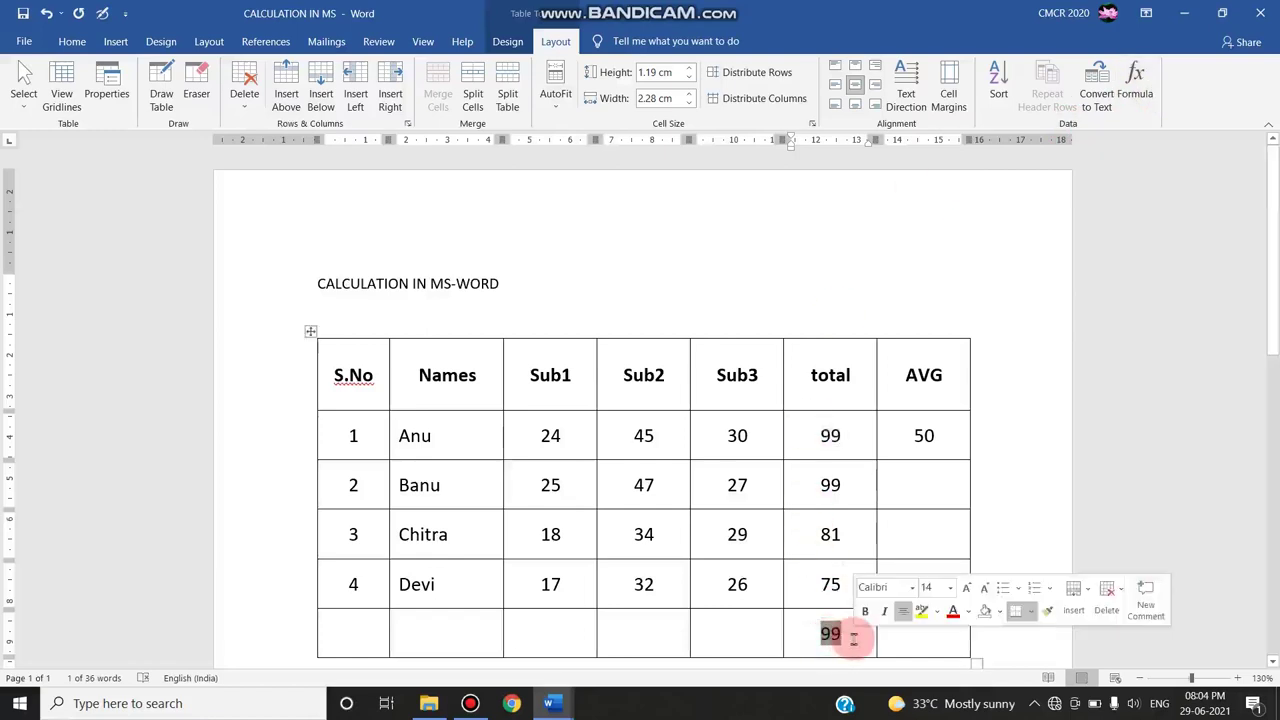
key("Delete")
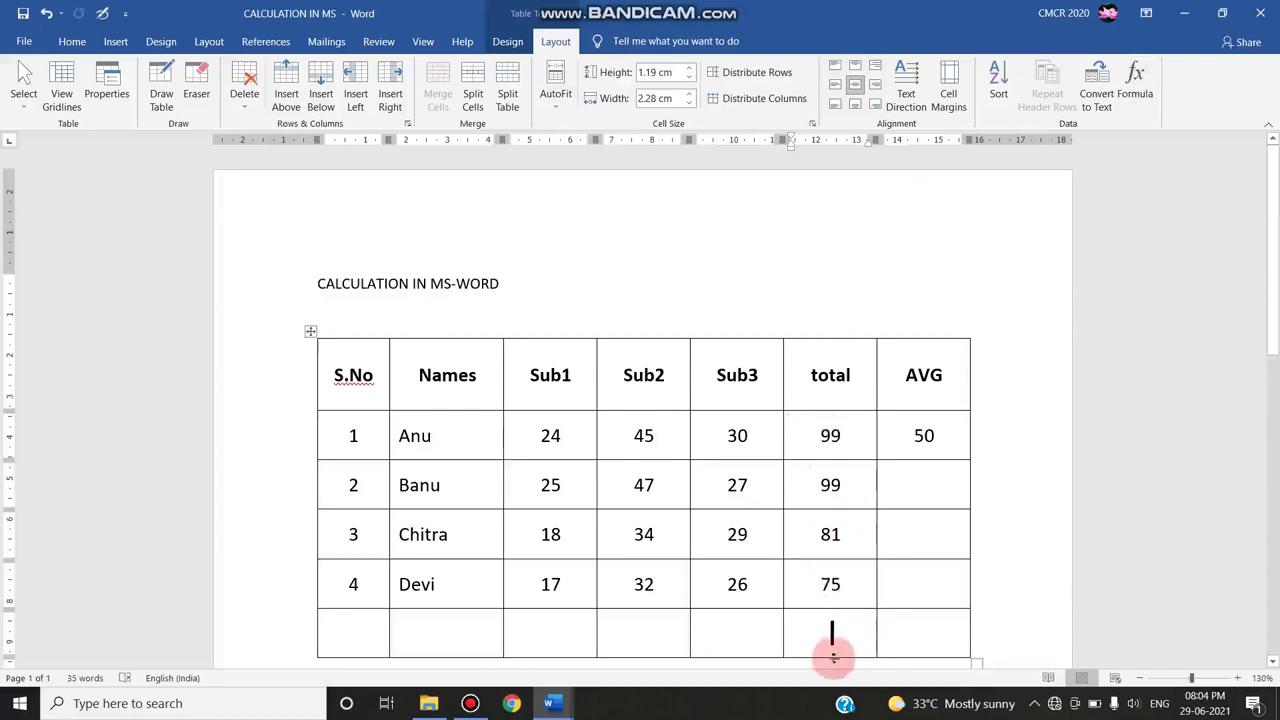
left_click(831, 636)
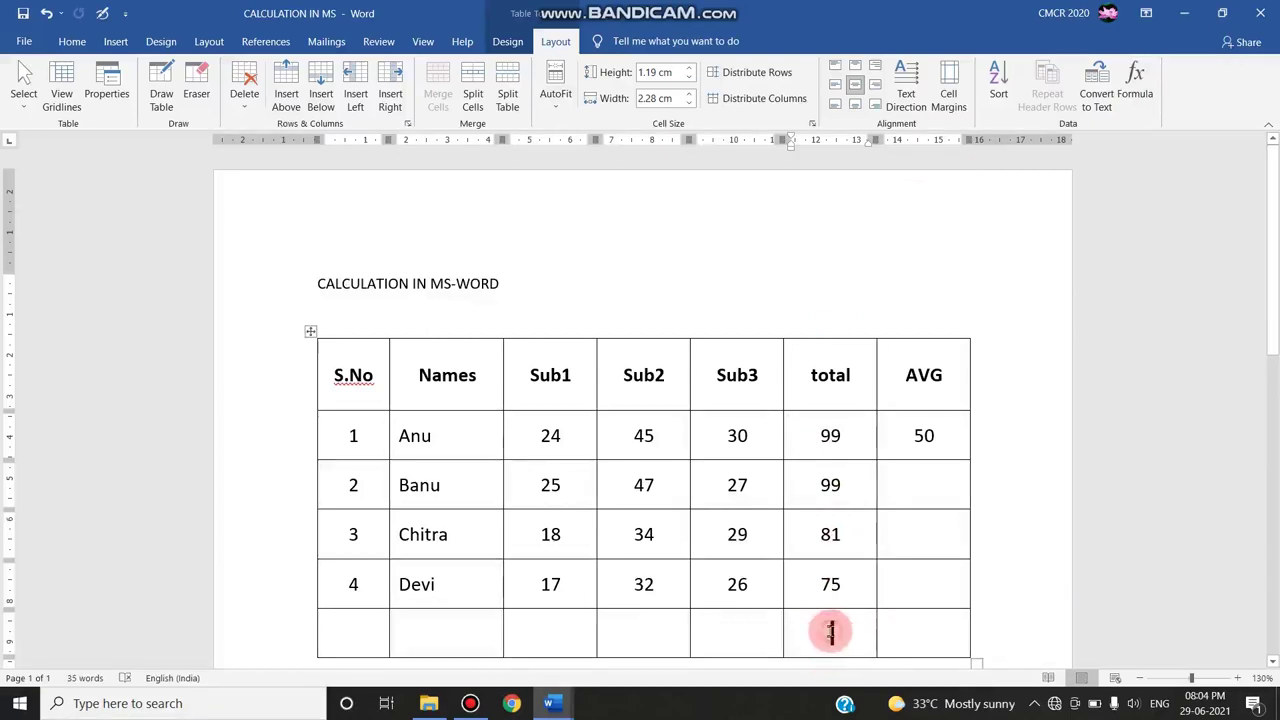
left_click(1135, 80)
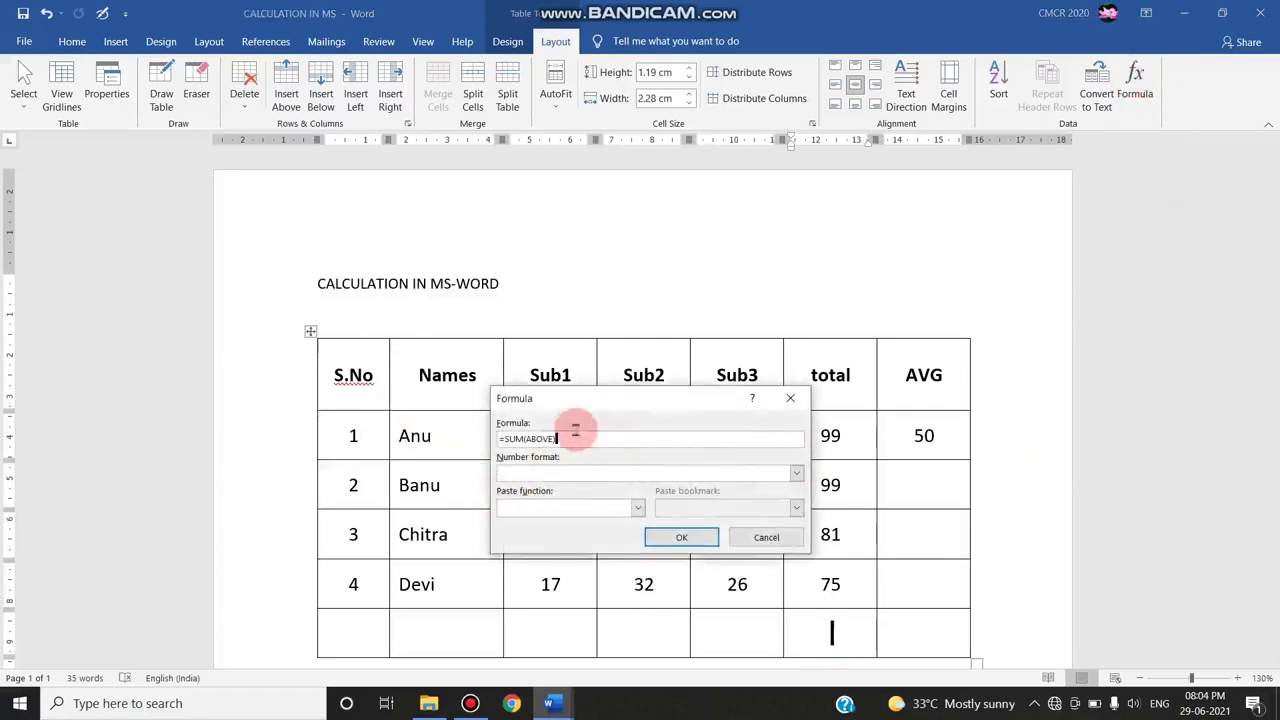
double_click(513, 439)
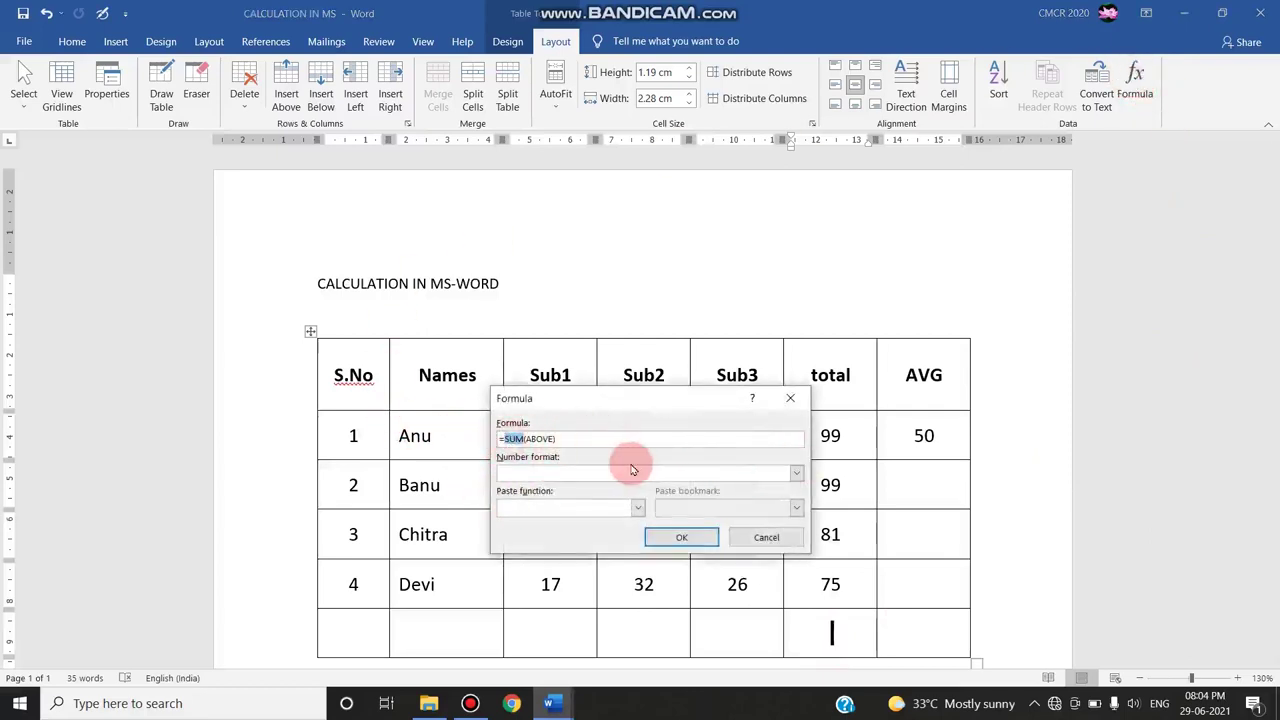
type("MA")
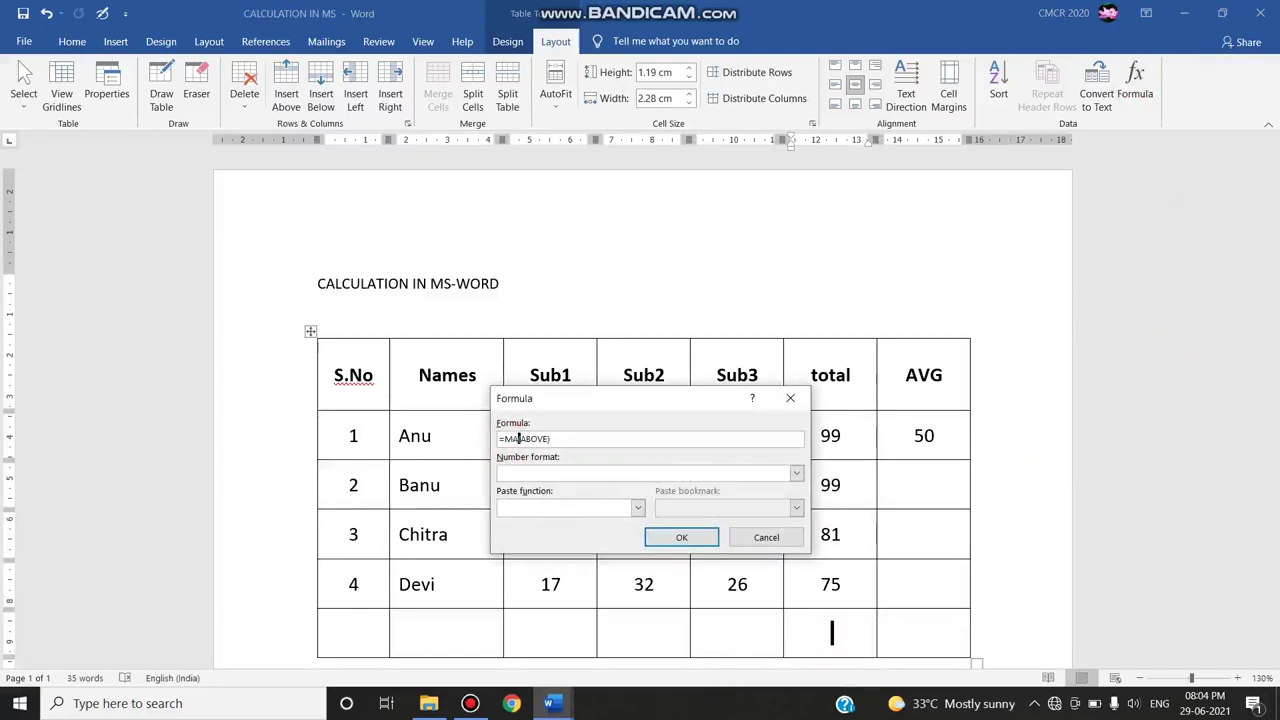
type("X")
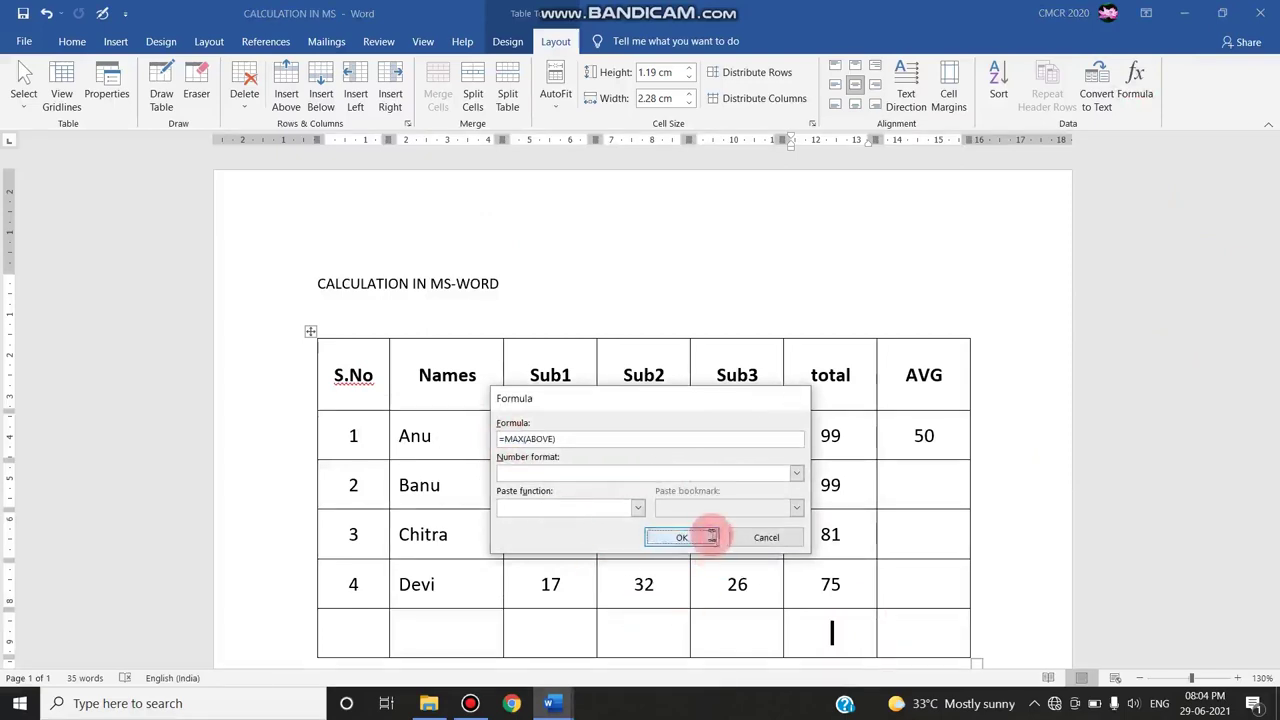
left_click(665, 537)
left_click(830, 630)
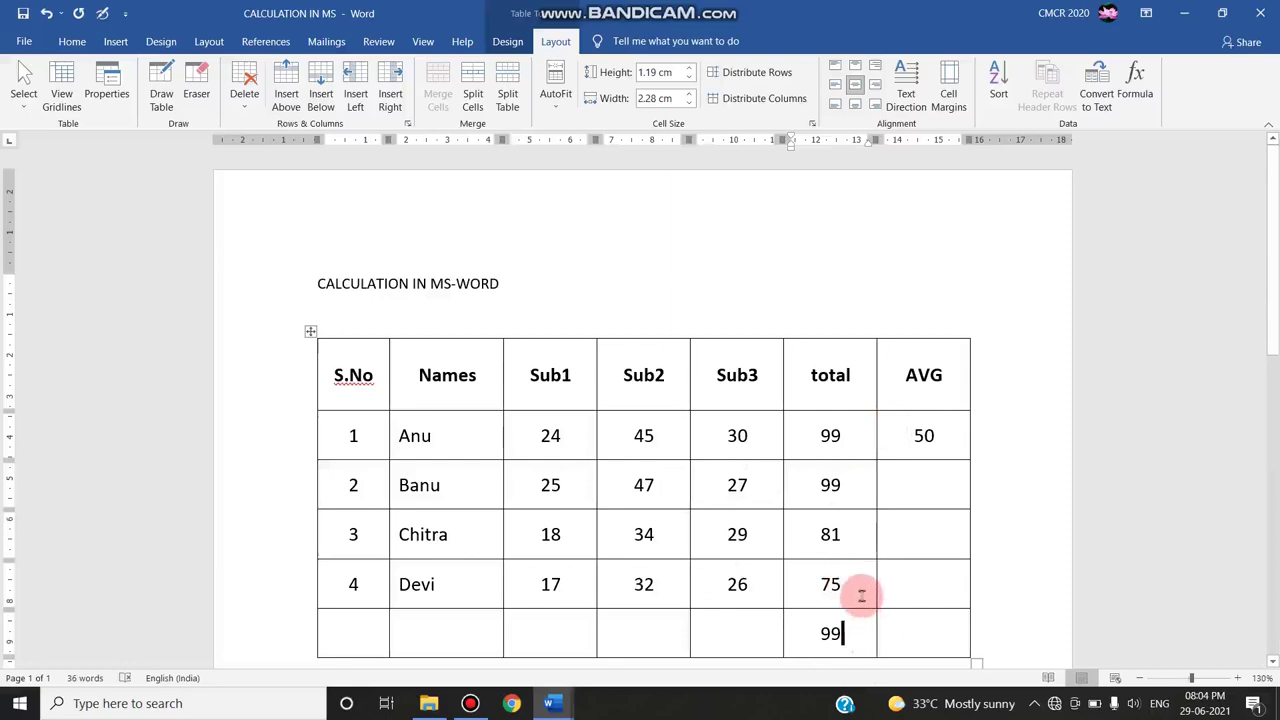
left_click(1135, 82)
left_click(637, 507)
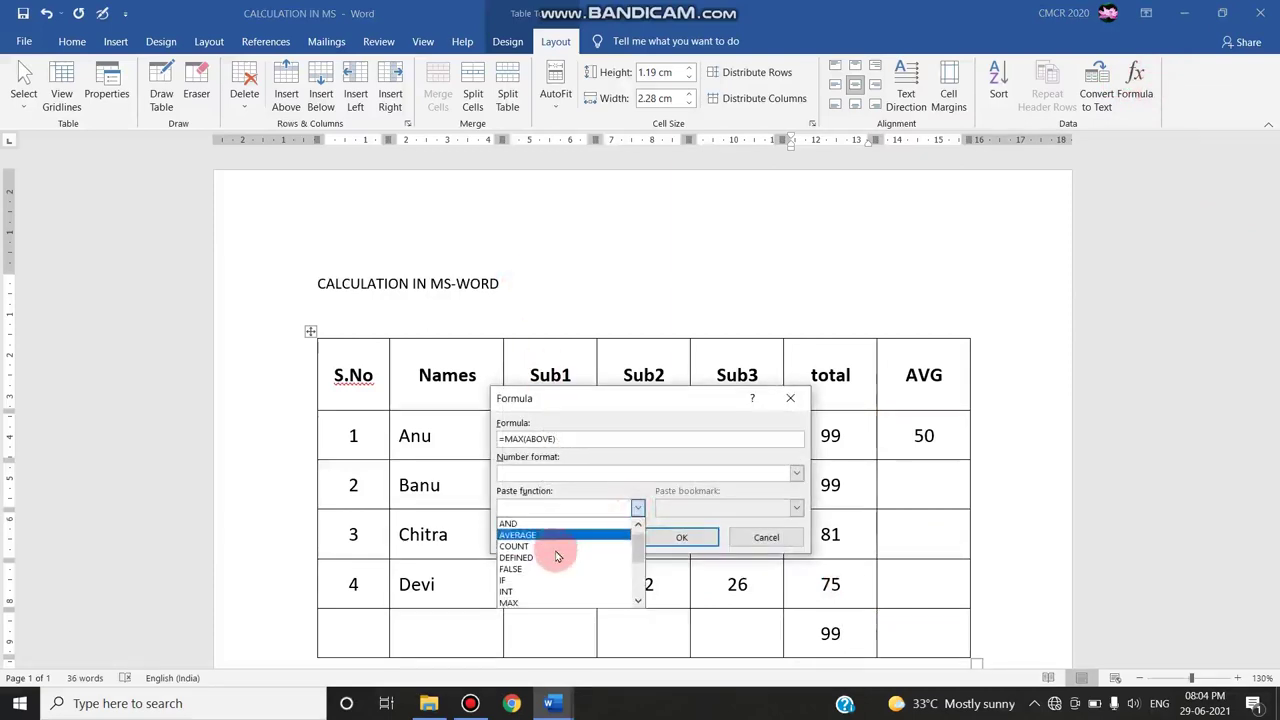
scroll(557, 556, "down", 2)
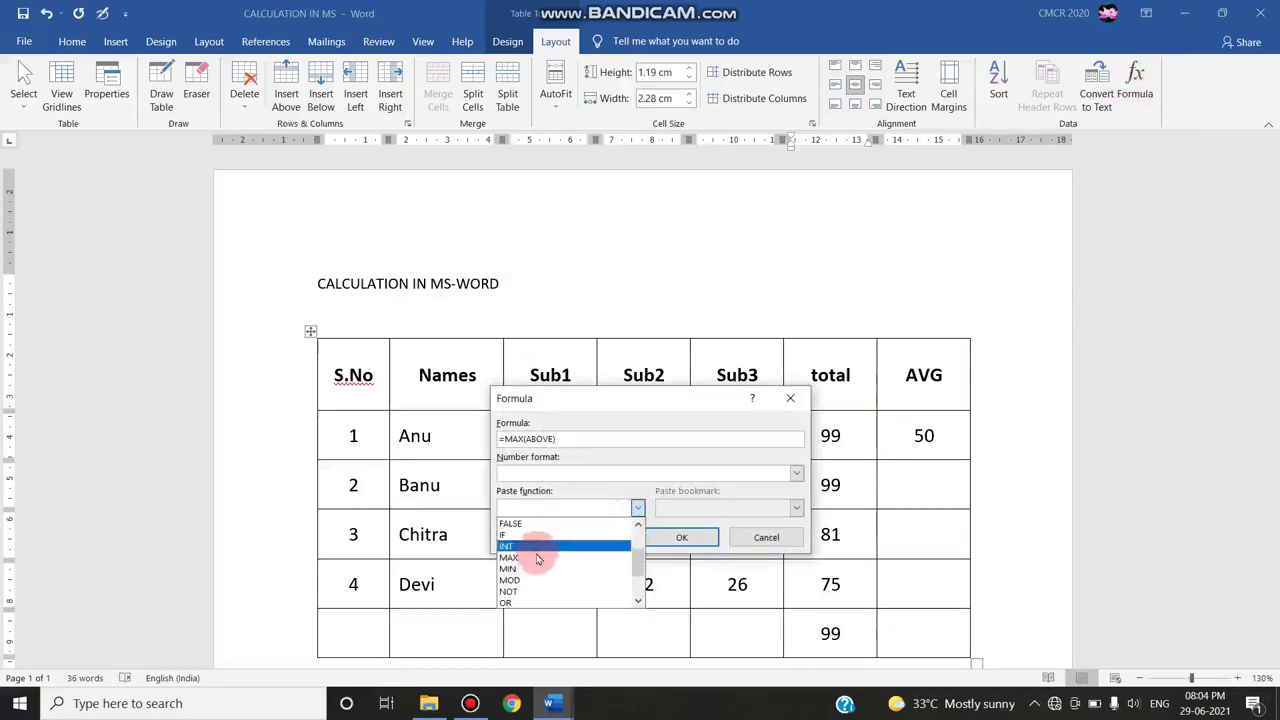
scroll(540, 586, "down", 3)
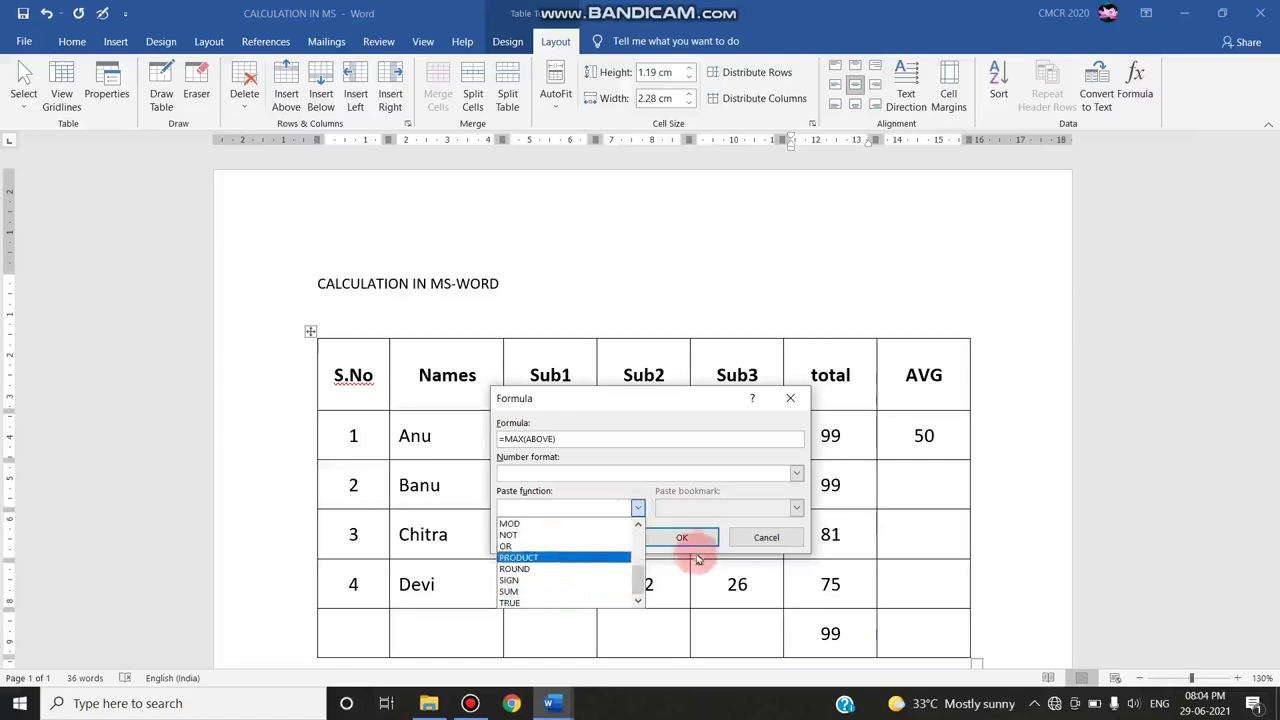
left_click(766, 537)
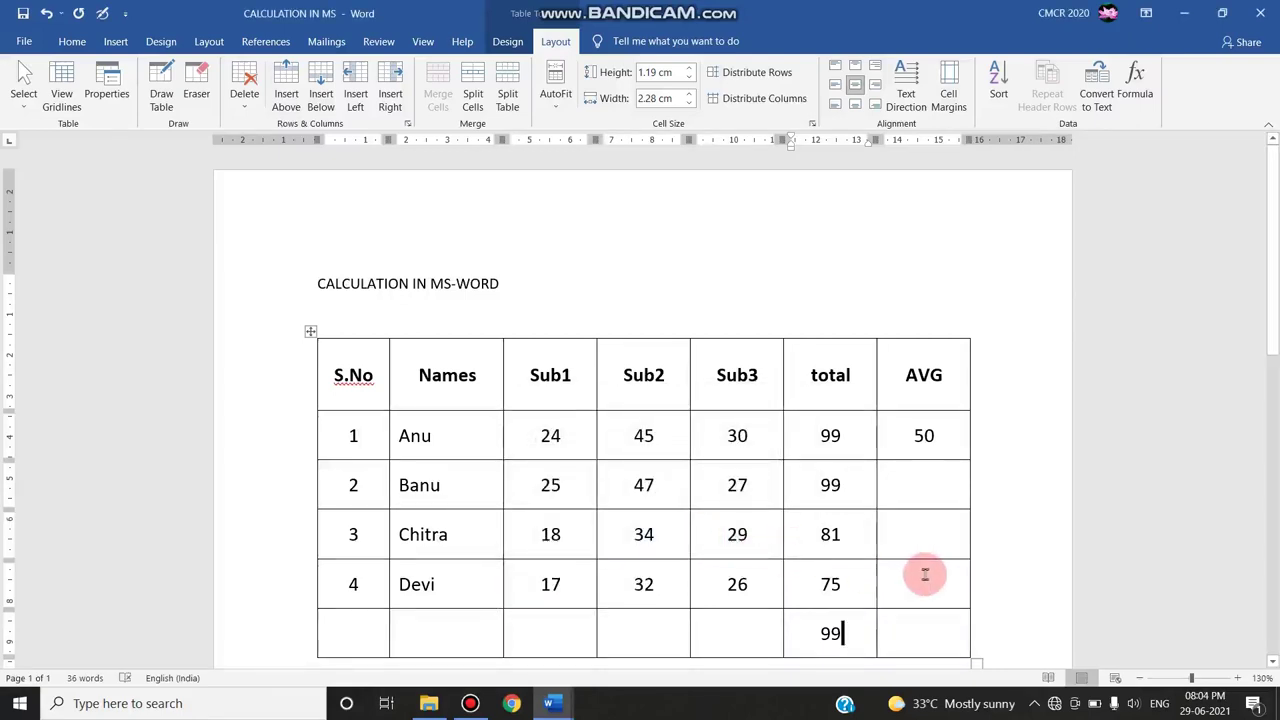